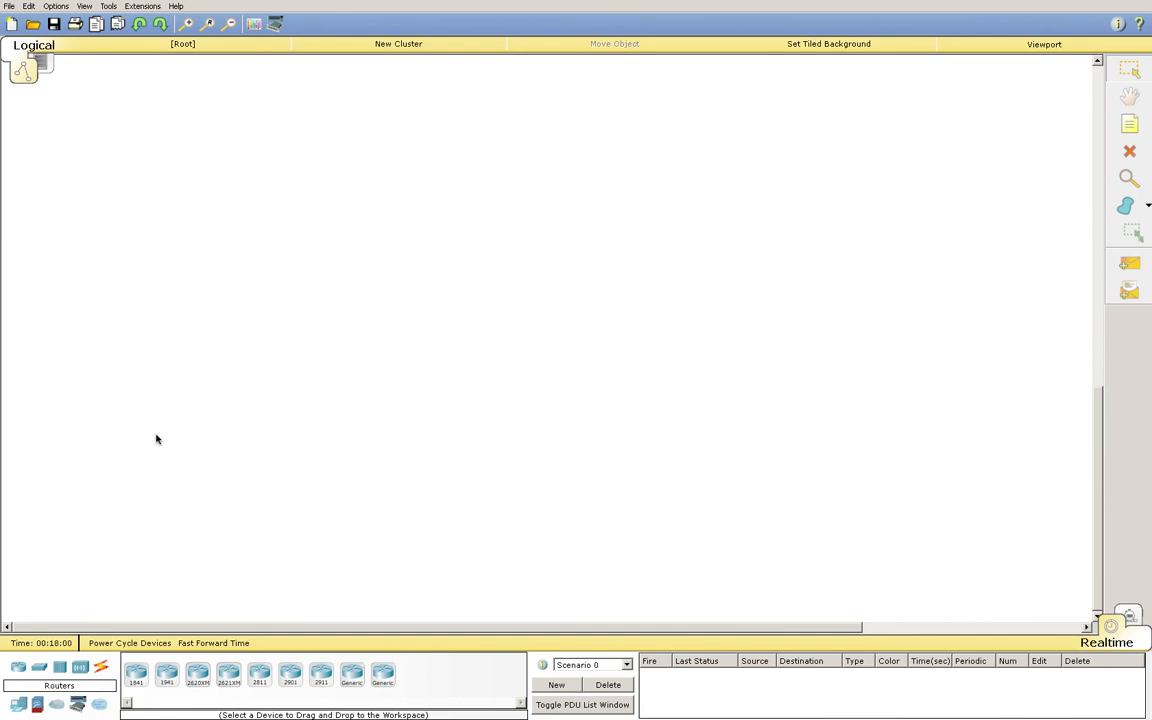
Step: Place a generic Router-PT in the empty workspace and shift it slightly upward
{"action": "left_click", "coordinate": [19, 668]}
{"action": "left_click", "coordinate": [353, 680]}
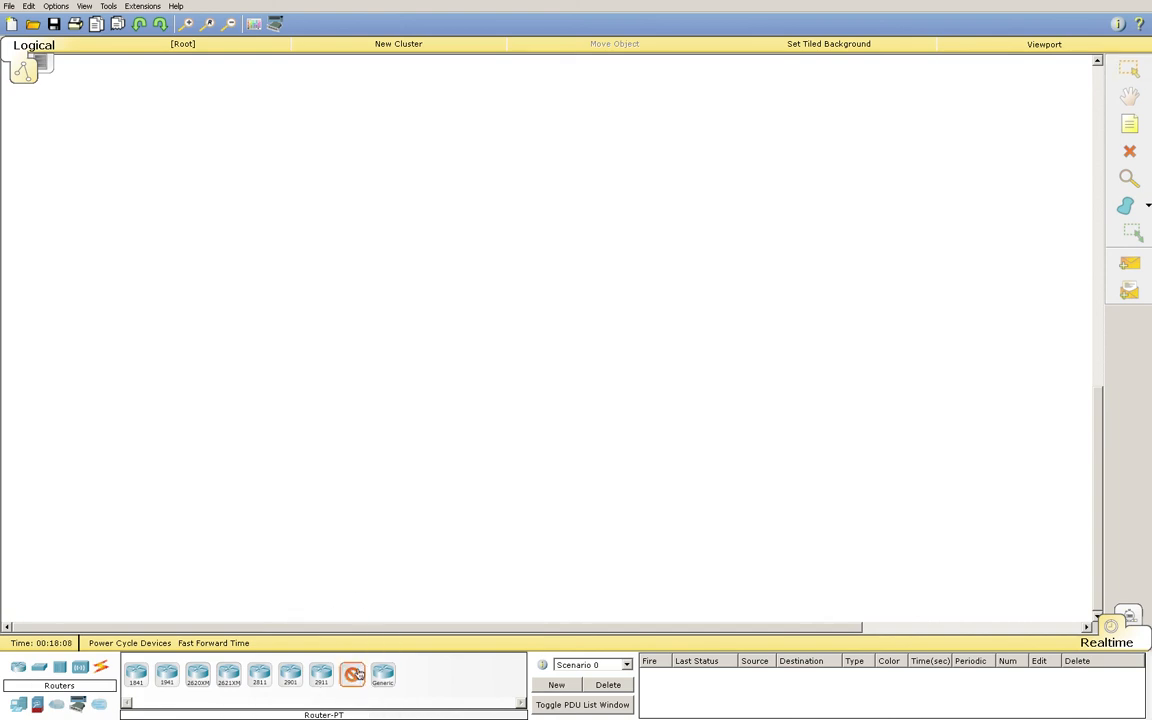
{"action": "left_click", "coordinate": [384, 359]}
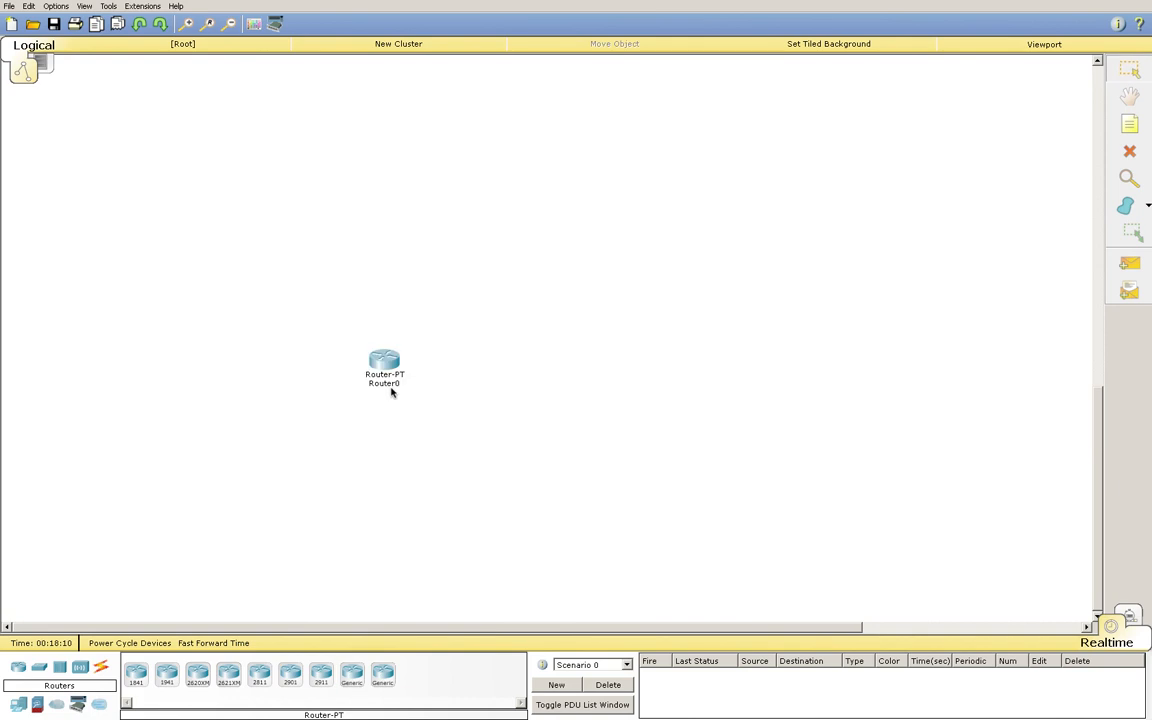
{"action": "left_click_drag", "start_coordinate": [390, 364], "coordinate": [388, 327]}
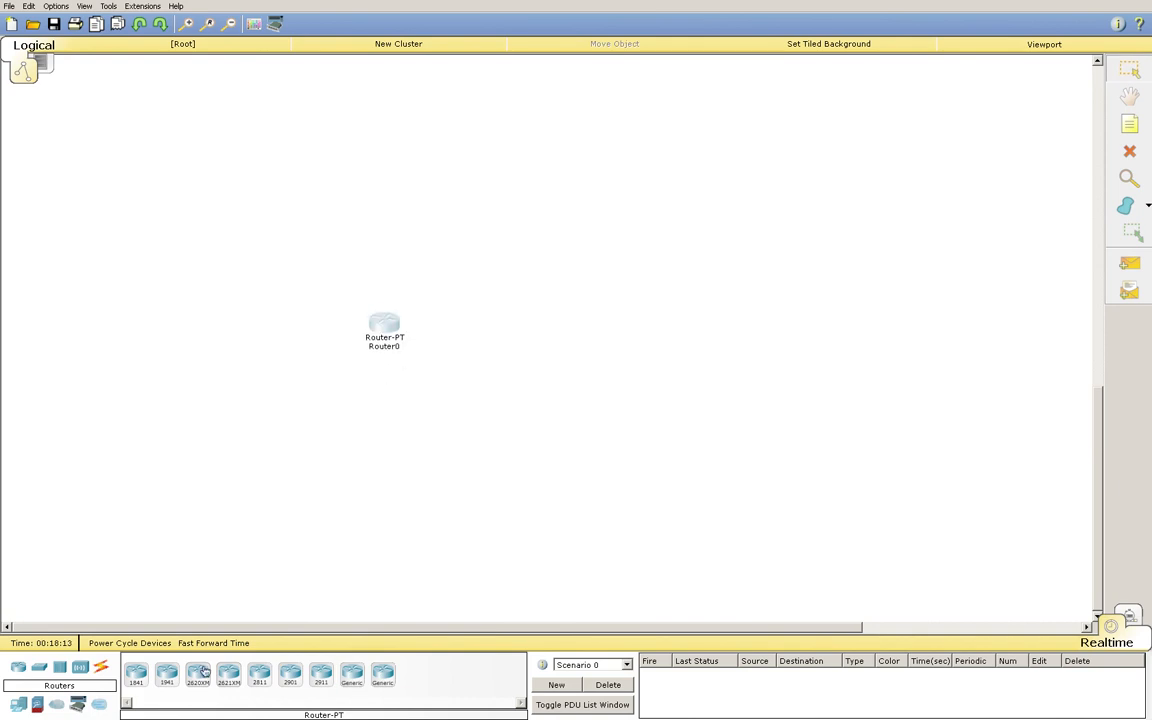
Step: Add a generic PC-PT end device directly below the router
{"action": "left_click", "coordinate": [19, 706]}
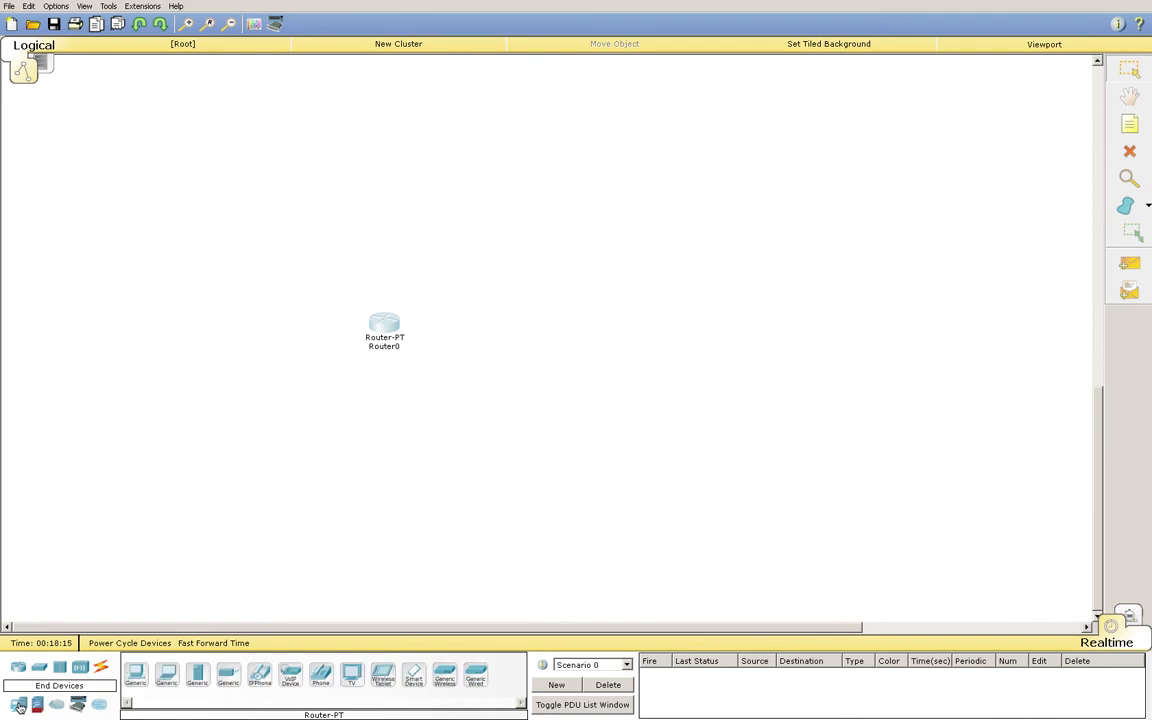
{"action": "left_click", "coordinate": [136, 674]}
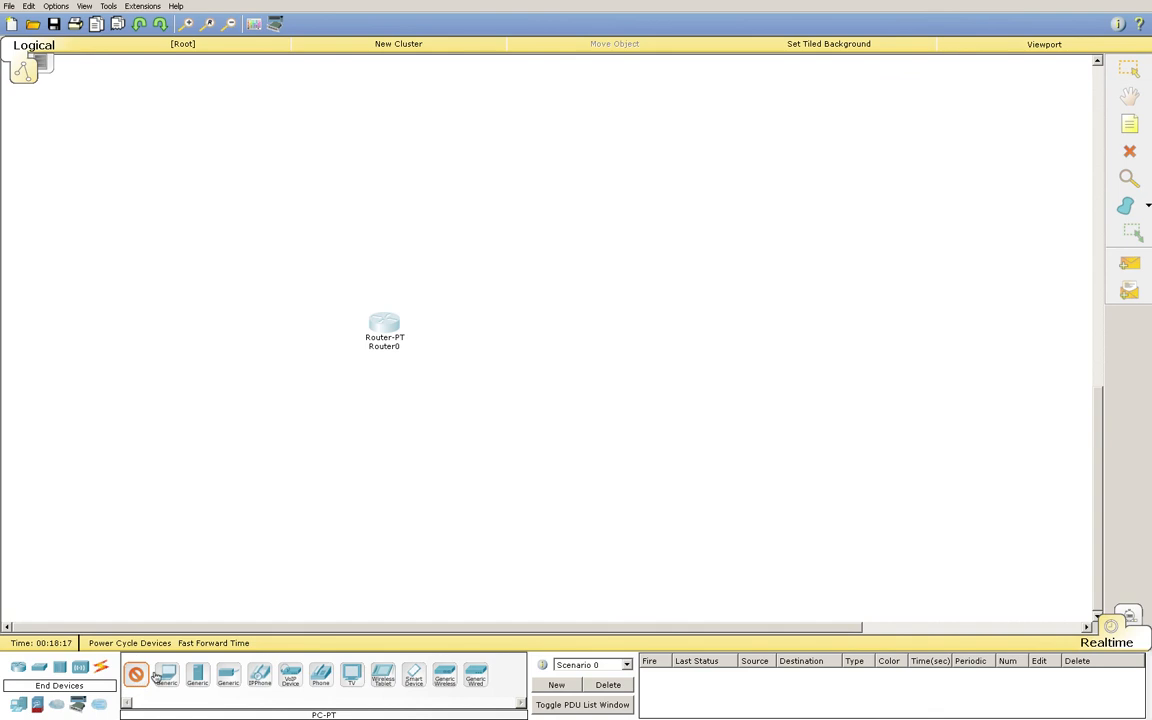
{"action": "left_click", "coordinate": [390, 456]}
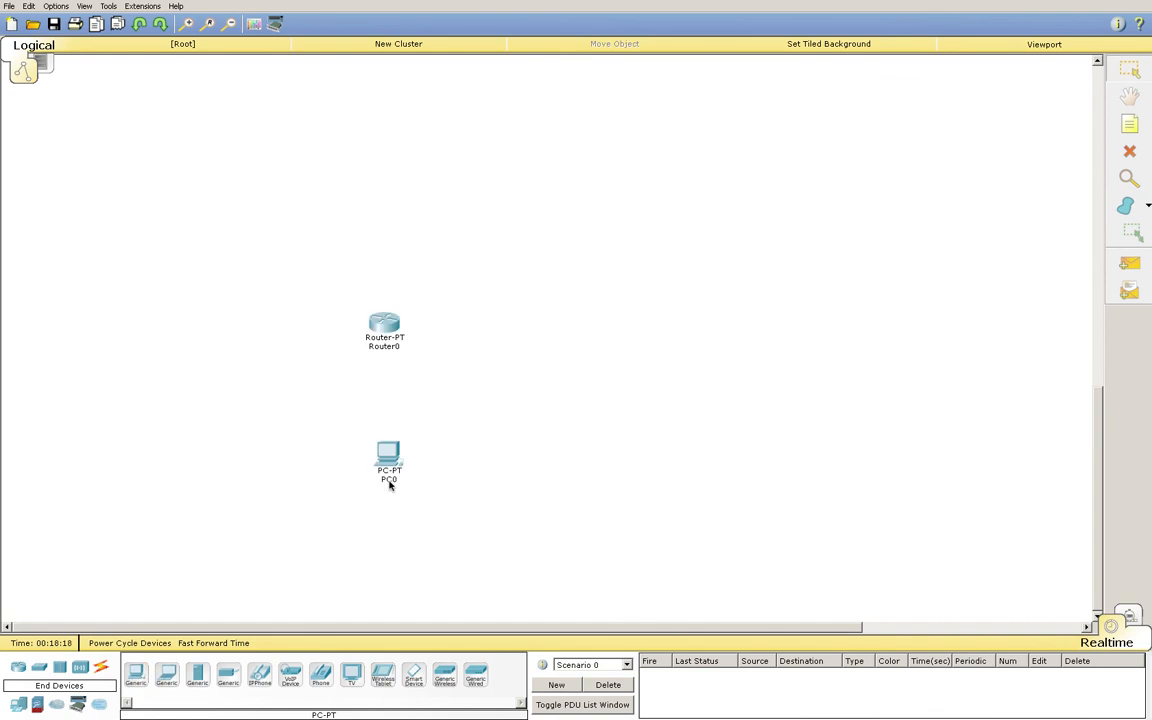
{"action": "mouse_move", "coordinate": [390, 485]}
{"action": "mouse_move", "coordinate": [388, 457]}
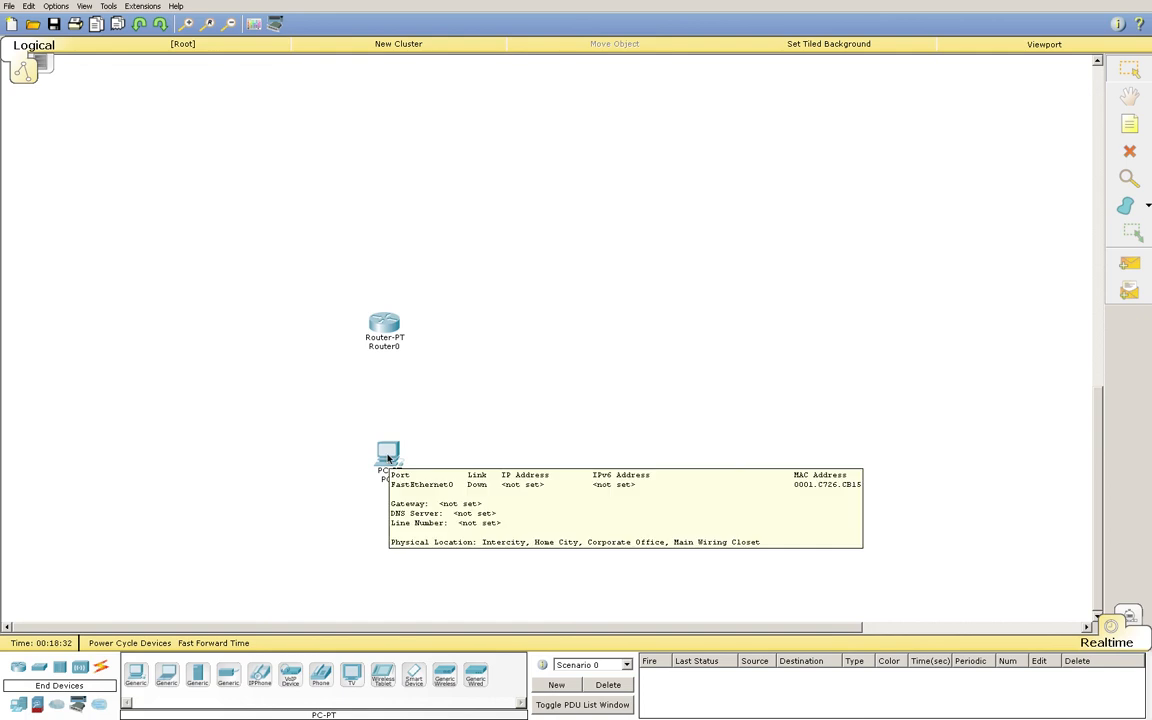
Step: Connect the PC's RS 232 port to the router's Console port with a console cable
{"action": "left_click", "coordinate": [101, 669]}
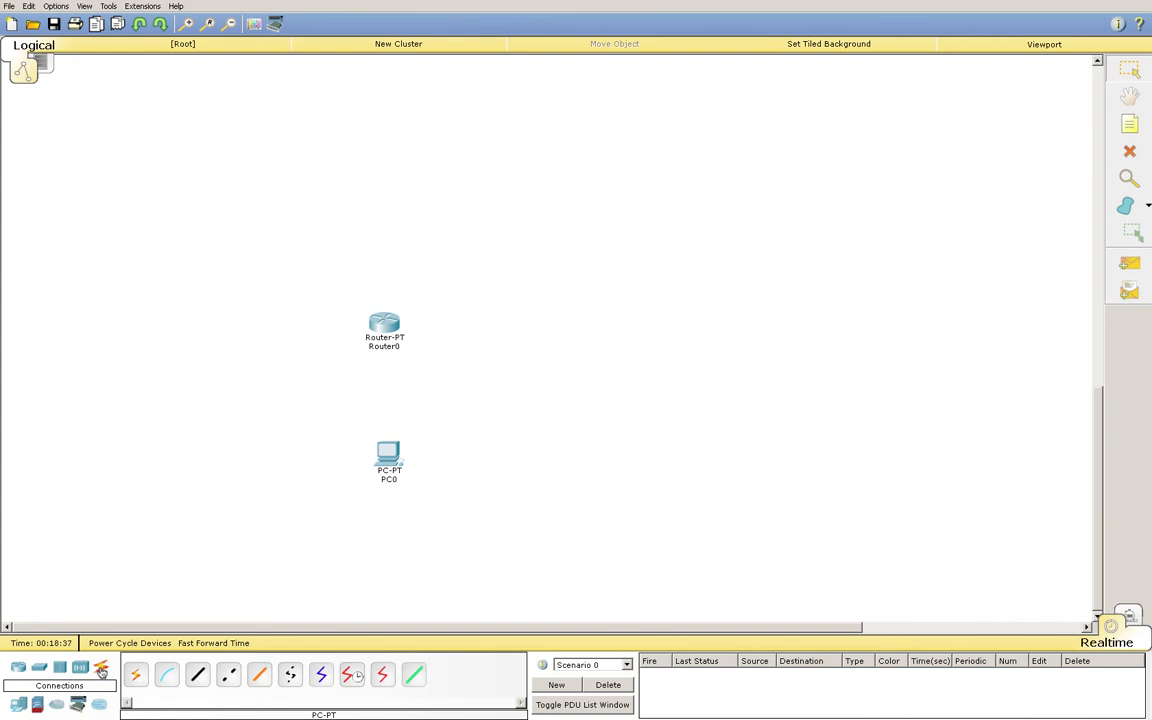
{"action": "left_click", "coordinate": [168, 679]}
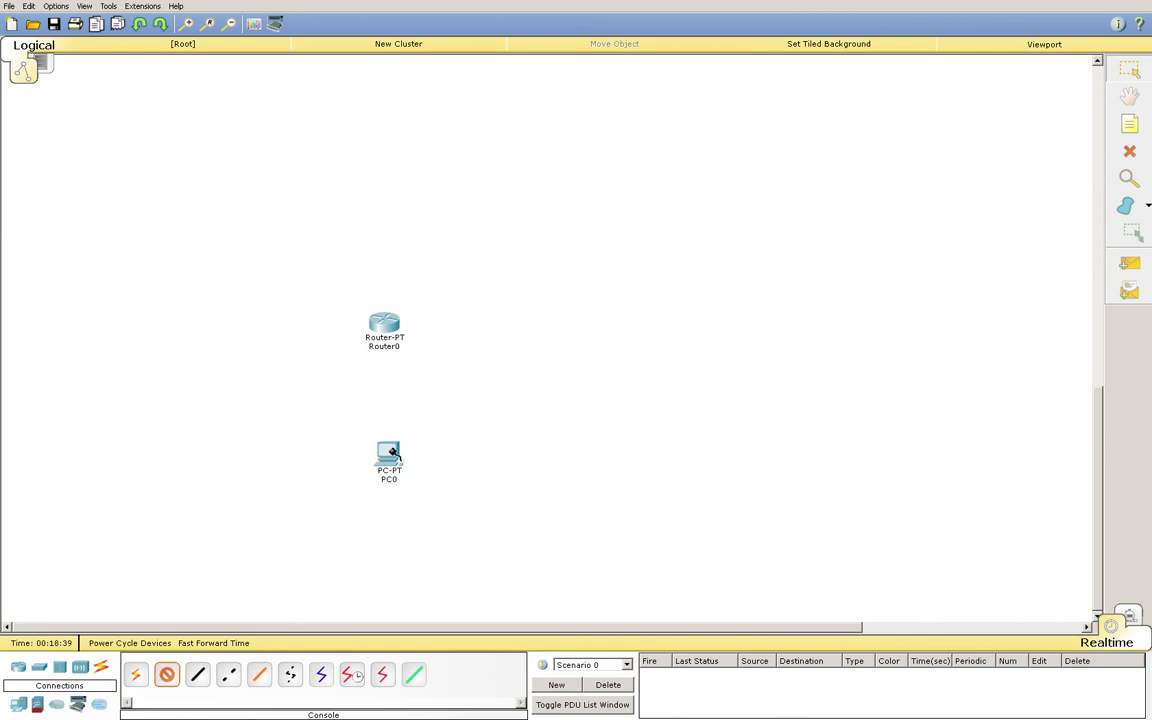
{"action": "left_click", "coordinate": [391, 452]}
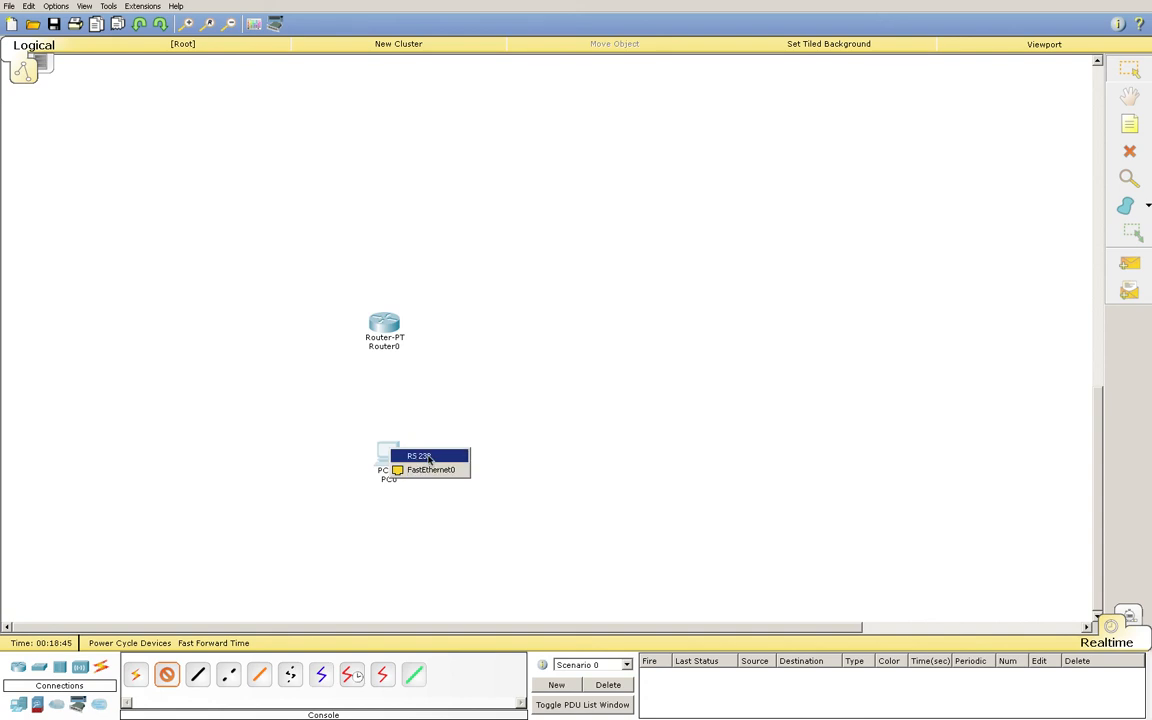
{"action": "left_click", "coordinate": [428, 459]}
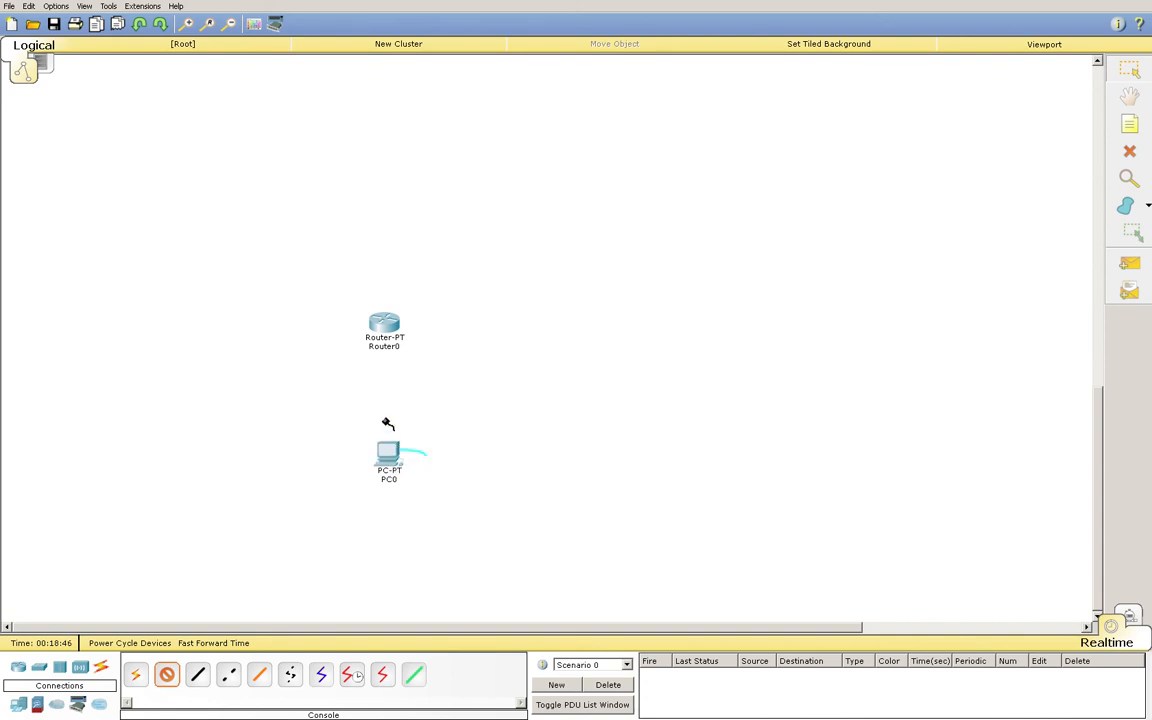
{"action": "left_click", "coordinate": [385, 328]}
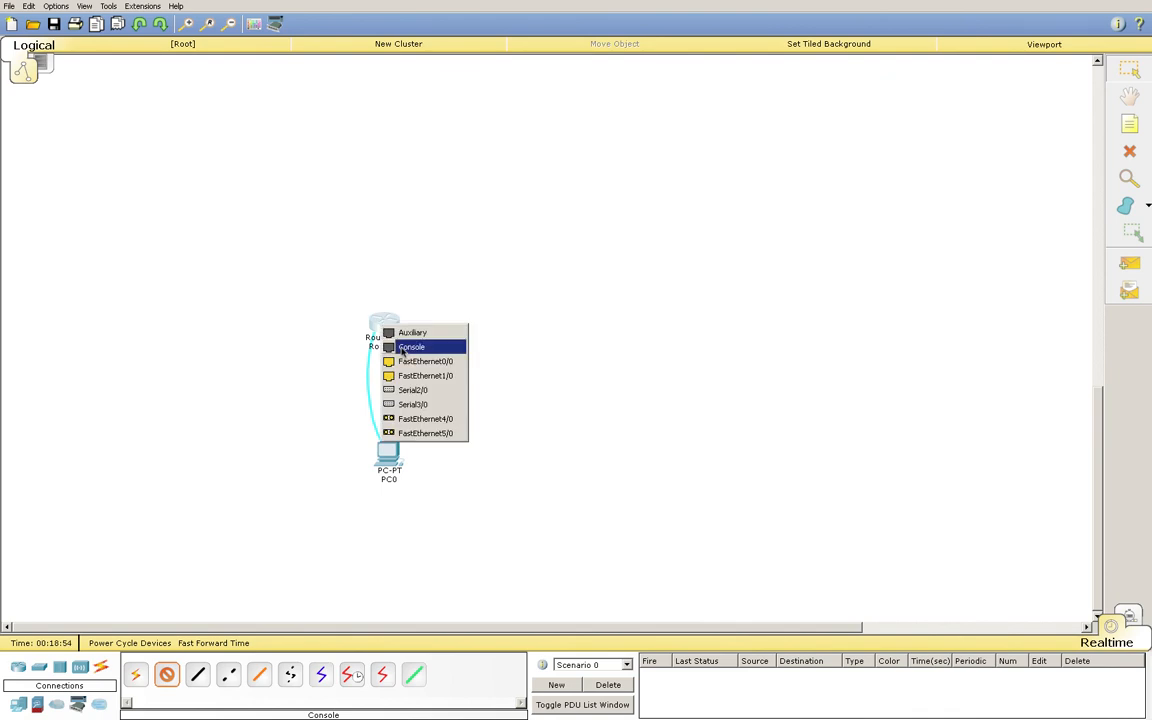
{"action": "left_click", "coordinate": [403, 348]}
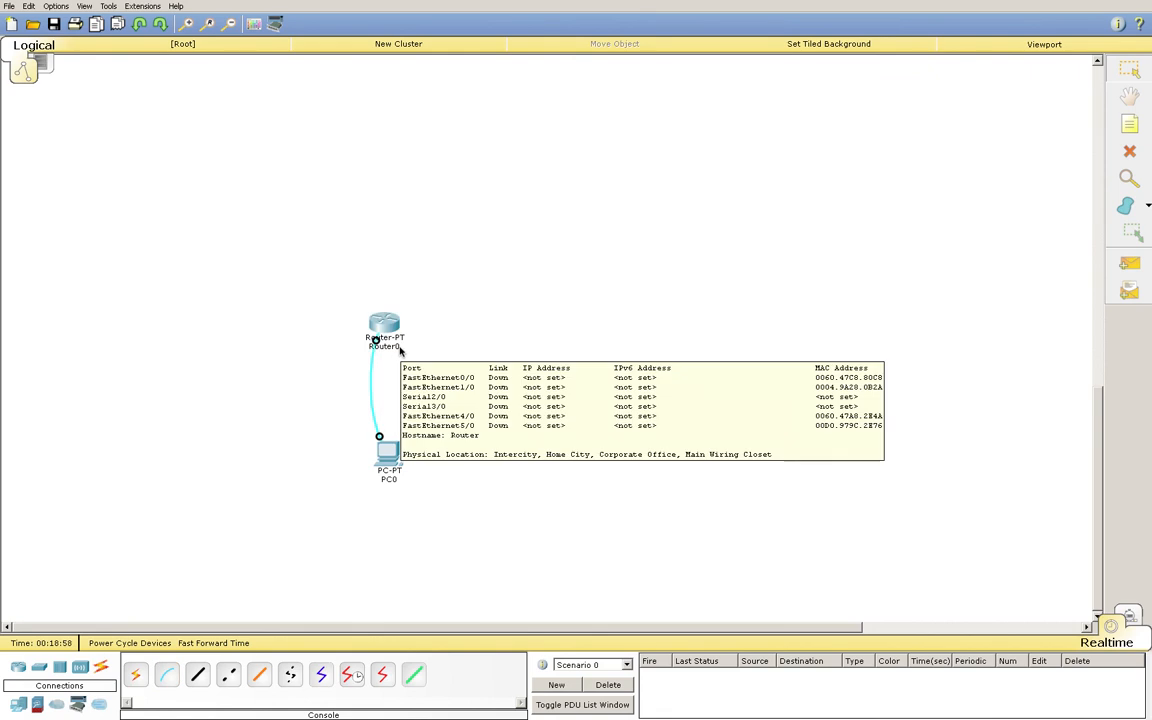
Step: Open a terminal session on PC0 with the default port settings, including 9600 bits per second and 8 data bits
{"action": "left_click", "coordinate": [386, 462]}
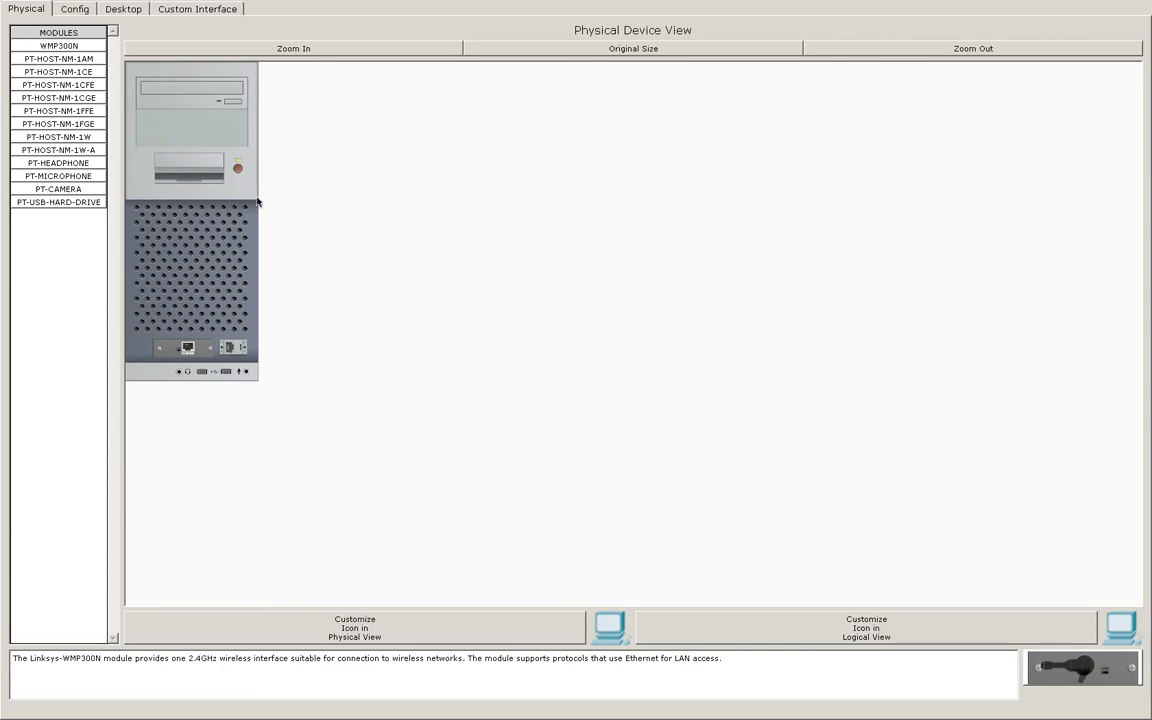
{"action": "left_click", "coordinate": [124, 9]}
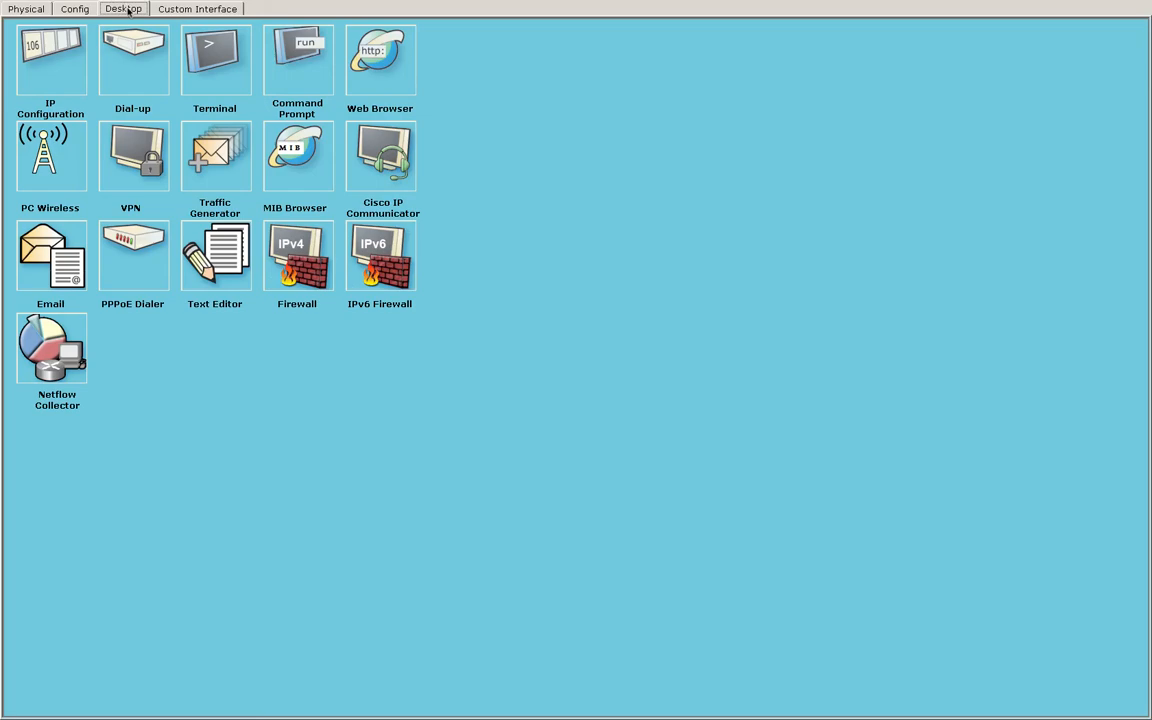
{"action": "left_click", "coordinate": [205, 62]}
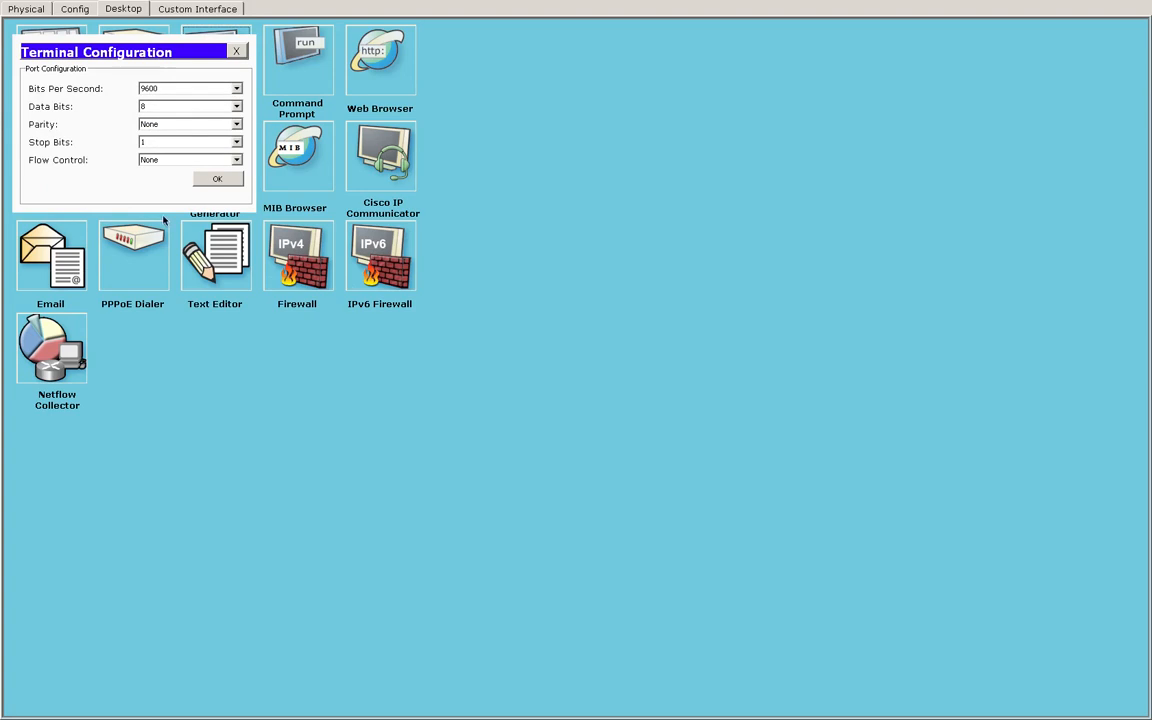
{"action": "left_click", "coordinate": [217, 178]}
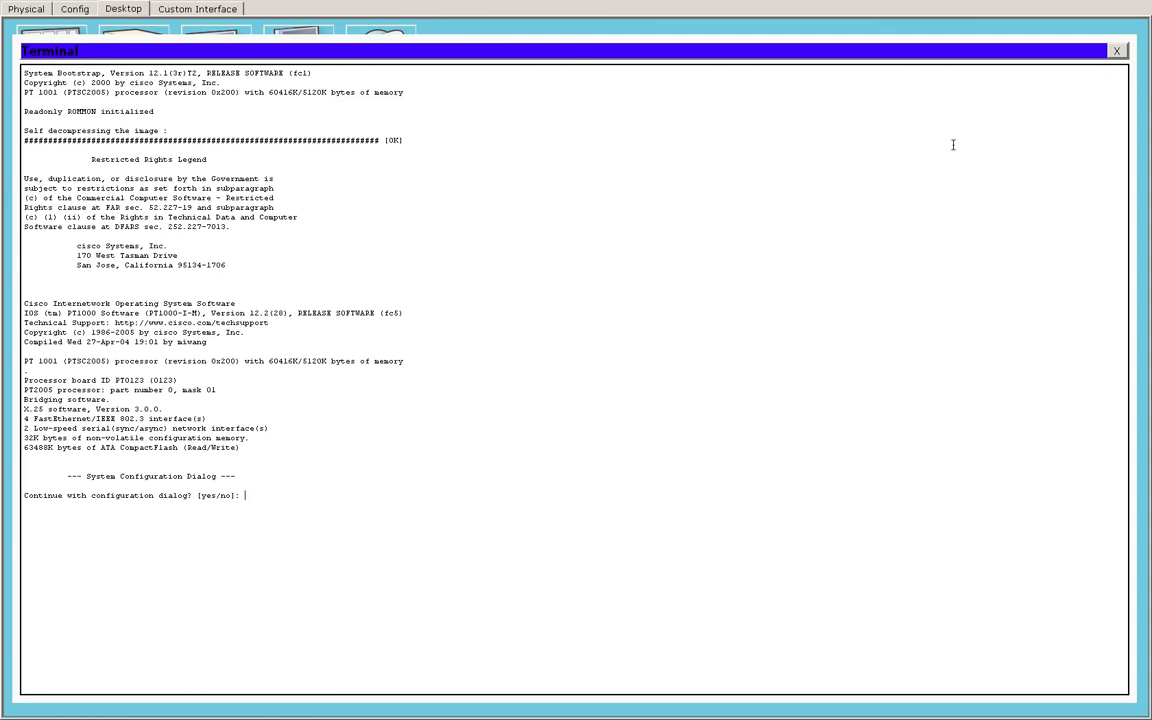
Step: Close PC0's terminal session and reopen it with the same port settings
{"action": "left_click", "coordinate": [1116, 50]}
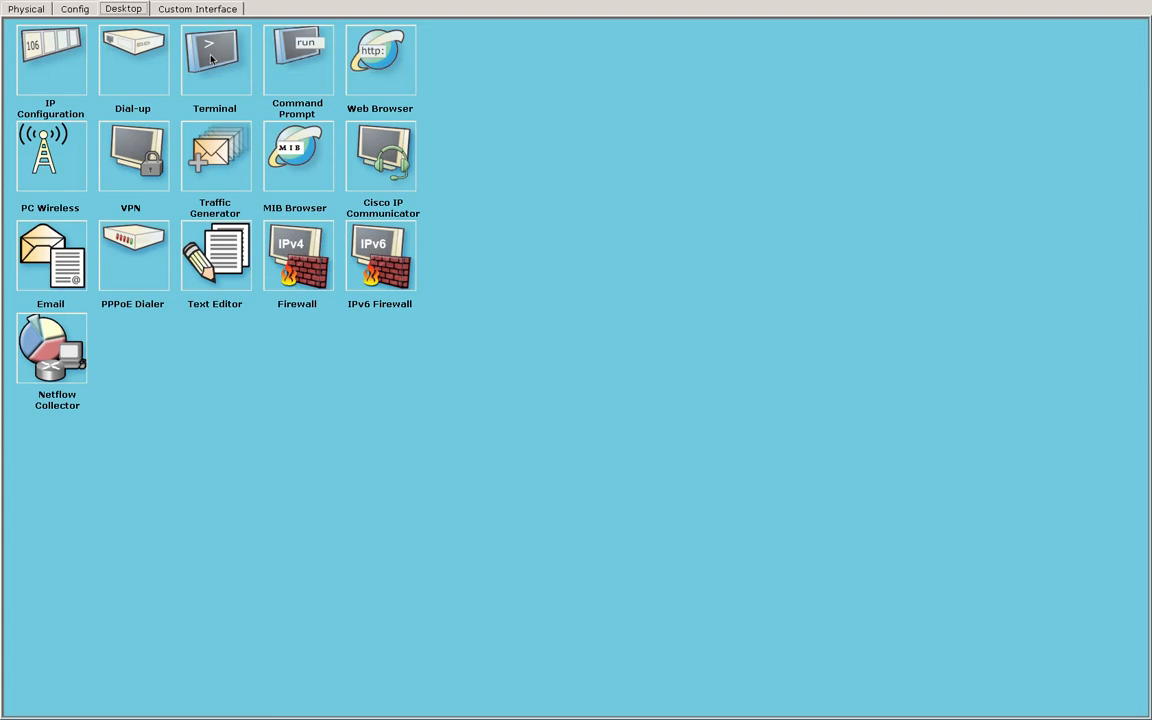
{"action": "left_click", "coordinate": [211, 59]}
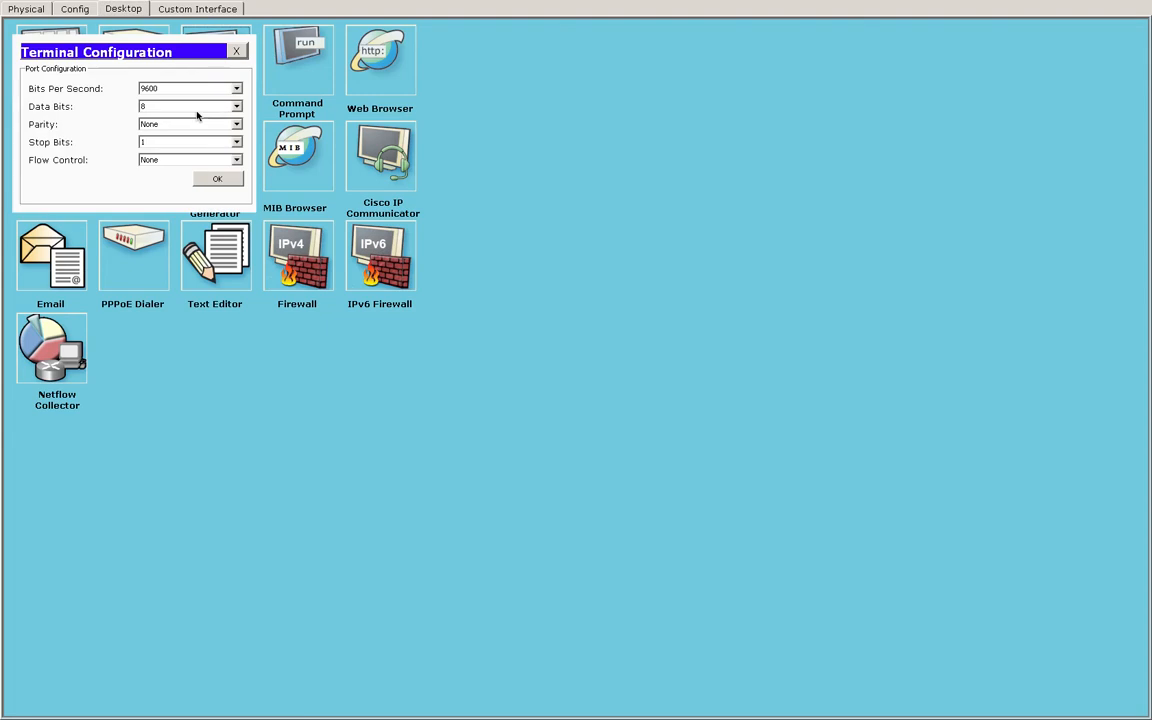
{"action": "left_click", "coordinate": [210, 178]}
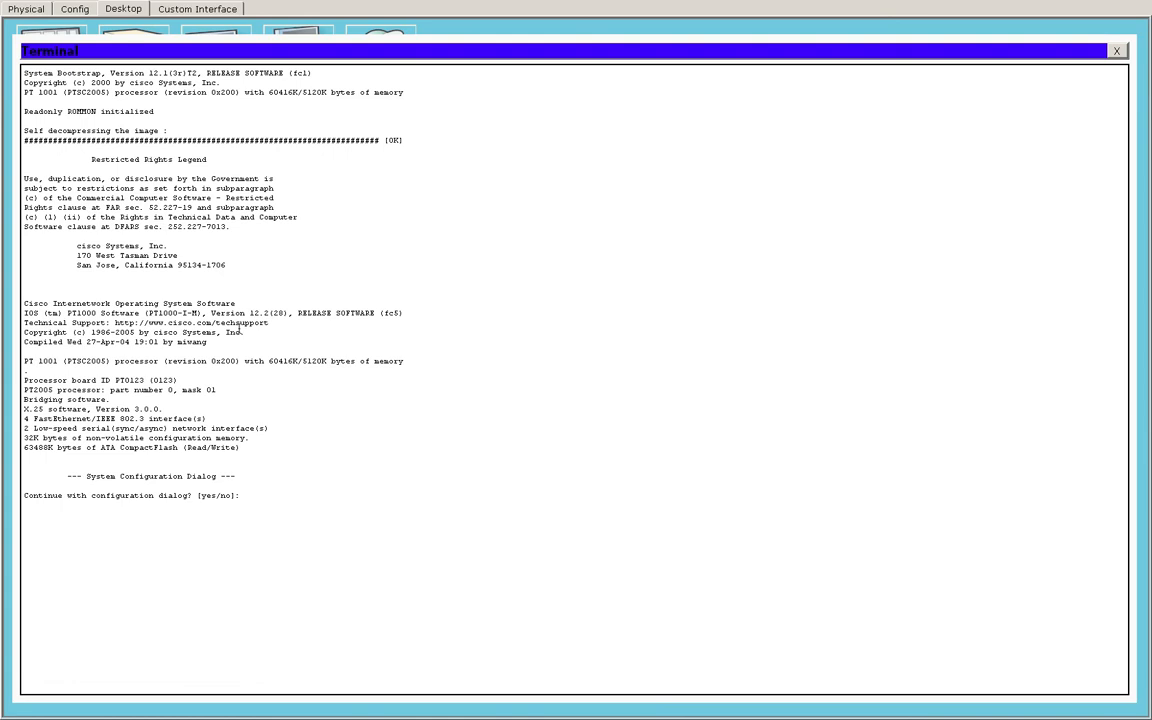
Step: Answer no to the router's configuration dialog, start the command line and list the user-mode commands with ?
{"action": "type", "text": "no"}
{"action": "key", "text": "Return"}
{"action": "key", "text": "Return"}
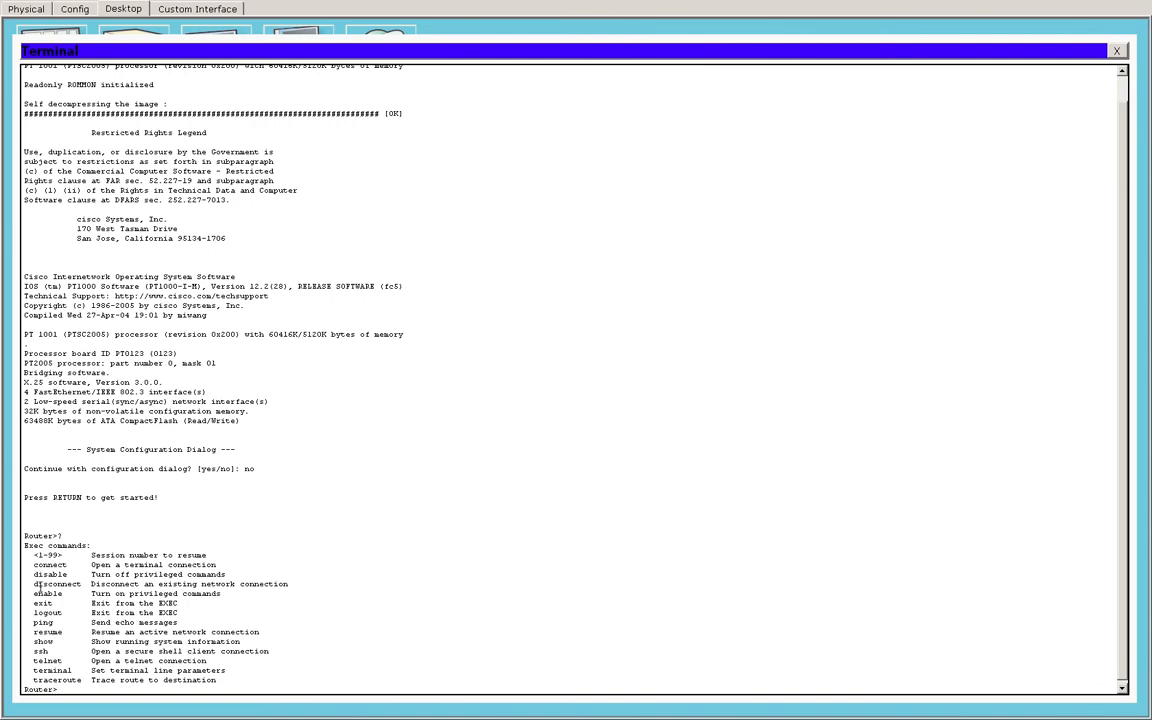
Step: Try to complete the show run command at the user-mode prompt, then clear the line
{"action": "left_click_drag", "start_coordinate": [37, 620], "coordinate": [55, 622]}
{"action": "left_click_drag", "start_coordinate": [34, 661], "coordinate": [80, 681]}
{"action": "left_click", "coordinate": [86, 690]}
{"action": "type", "text": "show run"}
{"action": "key", "text": "Tab"}
{"action": "key", "text": "Tab"}
{"action": "key", "text": "Tab"}
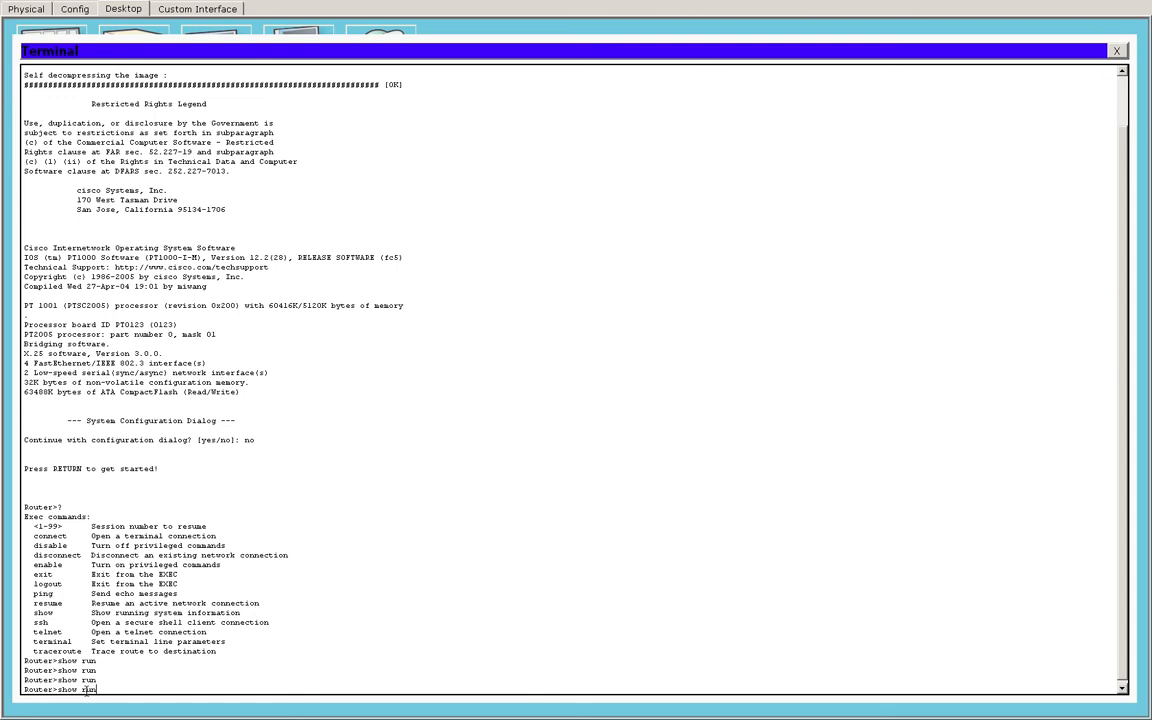
{"action": "key", "text": "BackSpace"}
{"action": "key", "text": "BackSpace"}
{"action": "key", "text": "BackSpace"}
{"action": "key", "text": "BackSpace"}
{"action": "key", "text": "BackSpace"}
{"action": "key", "text": "BackSpace"}
{"action": "key", "text": "BackSpace"}
{"action": "key", "text": "BackSpace"}
Step: Enter privileged mode on the router with the enable command
{"action": "left_click_drag", "start_coordinate": [35, 566], "coordinate": [66, 566]}
{"action": "left_click", "coordinate": [77, 689]}
{"action": "type", "text": "ena"}
{"action": "key", "text": "Tab"}
{"action": "key", "text": "Return"}
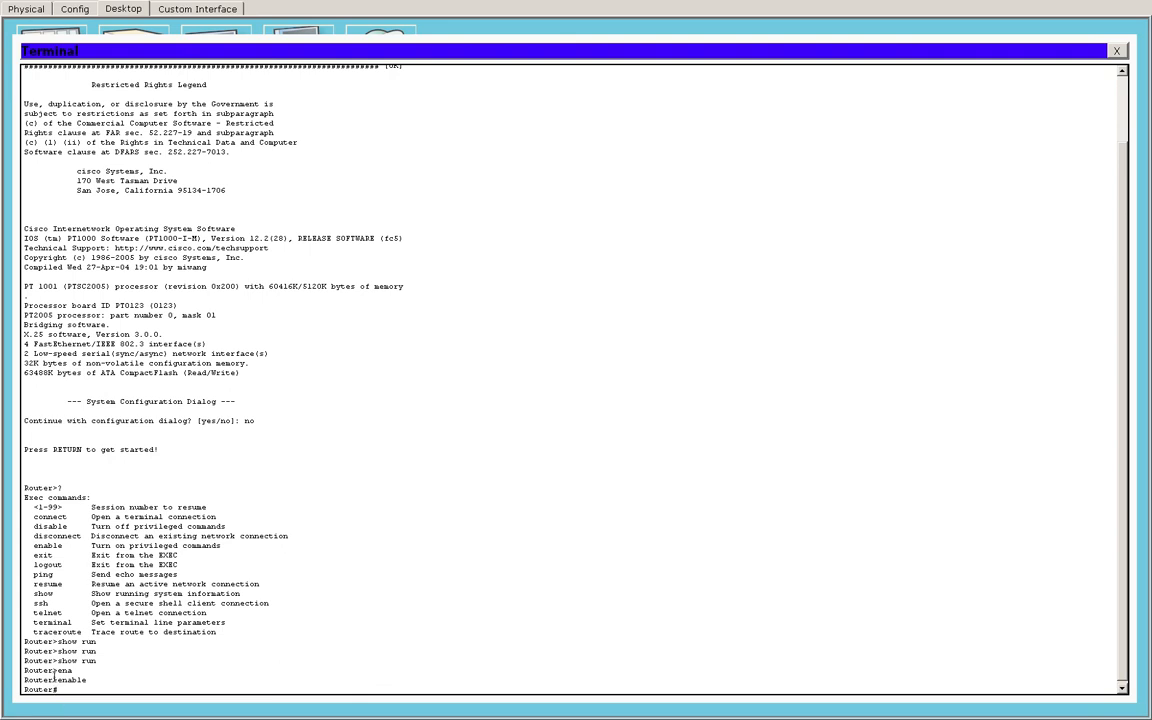
Step: List the privileged-mode commands with ? and page through the whole list
{"action": "left_click_drag", "start_coordinate": [54, 671], "coordinate": [60, 689]}
{"action": "left_click", "coordinate": [62, 690]}
{"action": "type", "text": "?"}
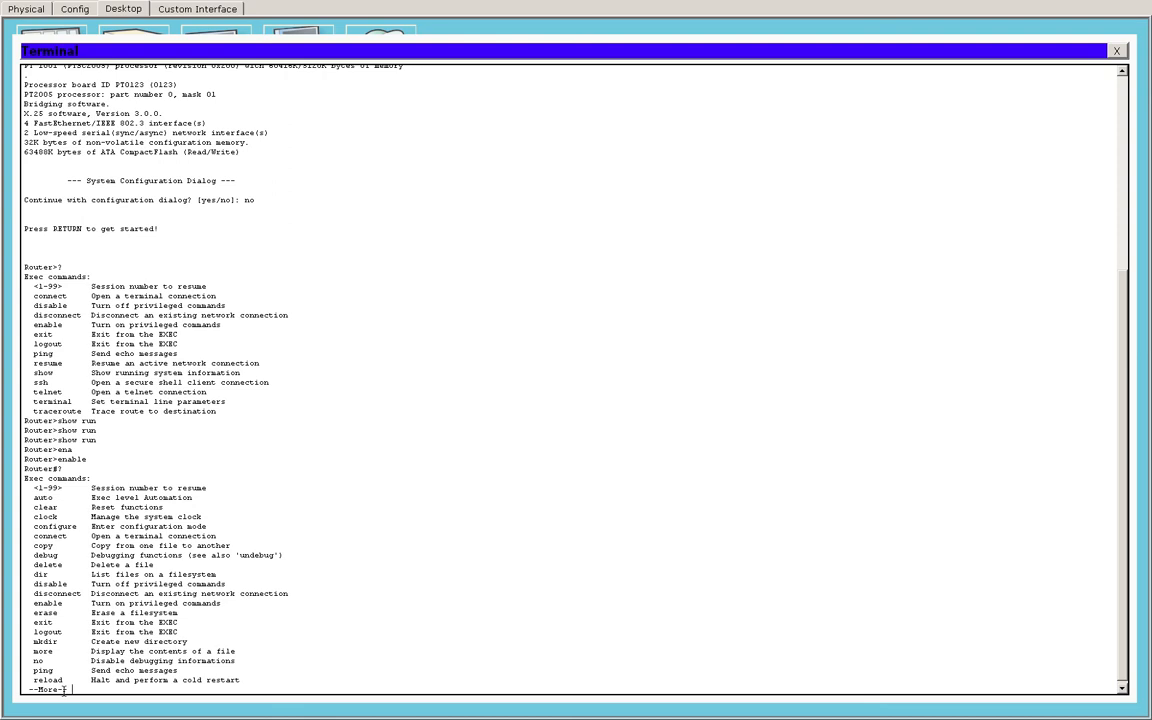
{"action": "key", "text": "Return"}
{"action": "key", "text": "Return"}
{"action": "key", "text": "Return"}
{"action": "key", "text": "Return"}
{"action": "key", "text": "Return"}
{"action": "key", "text": "Return"}
{"action": "key", "text": "Return"}
{"action": "key", "text": "Return"}
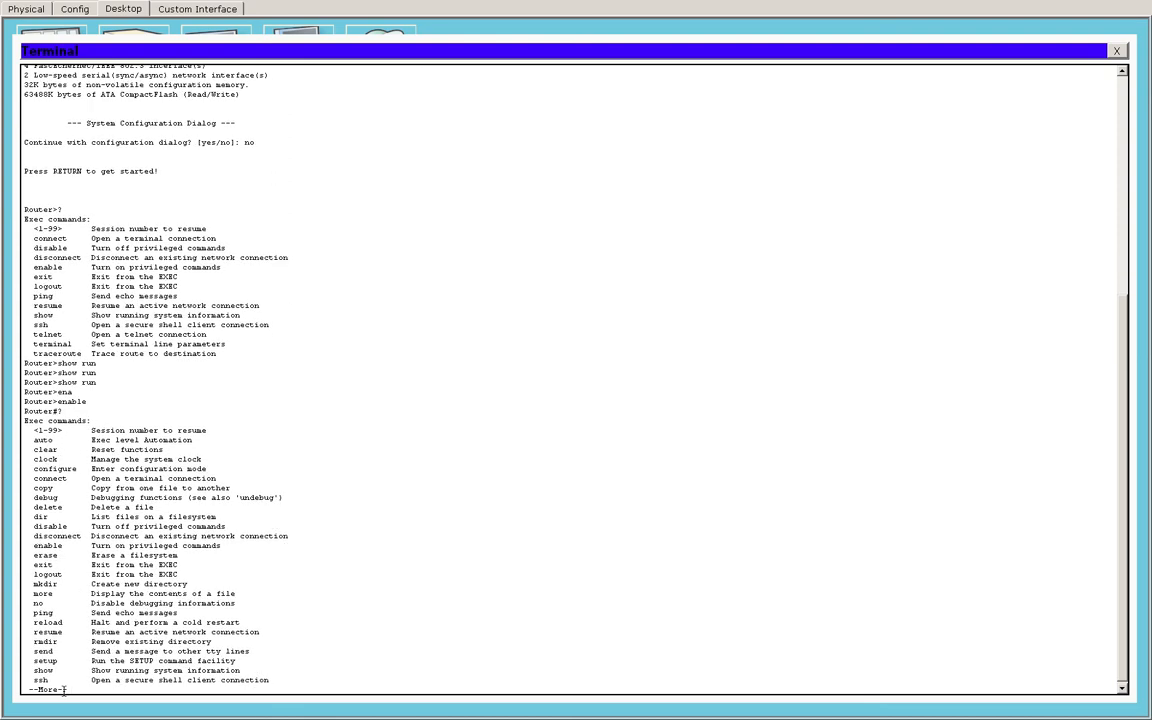
{"action": "key", "text": "Return"}
{"action": "key", "text": "Return"}
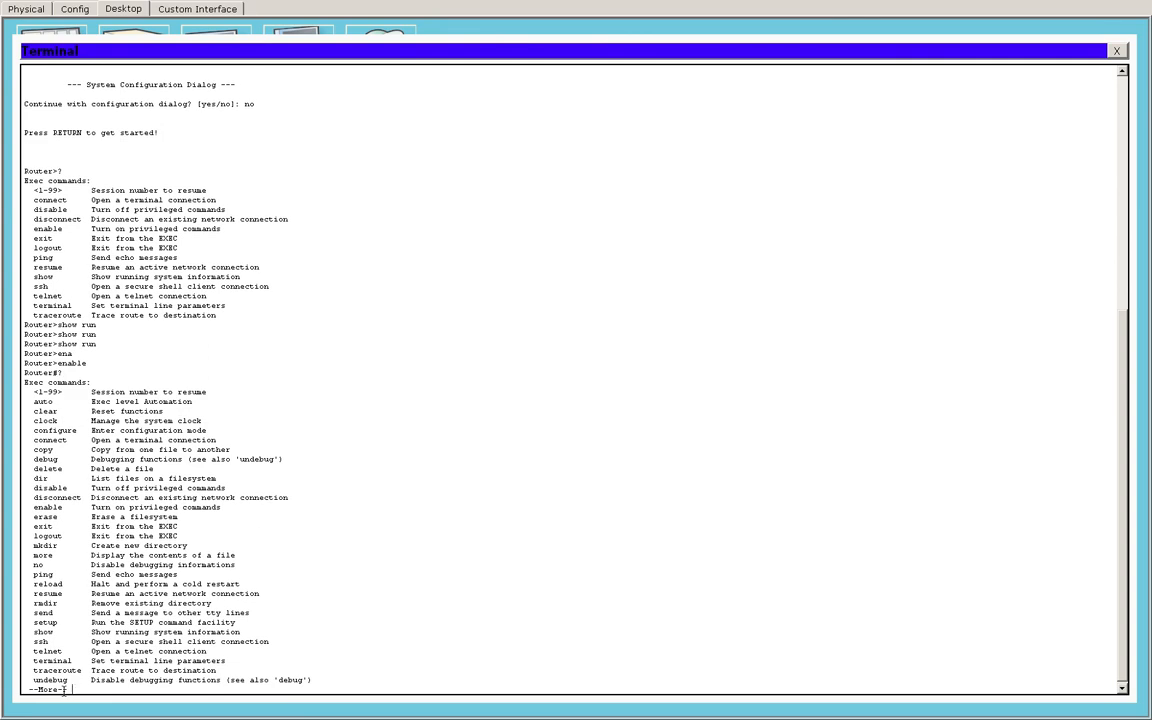
{"action": "key", "text": "Return"}
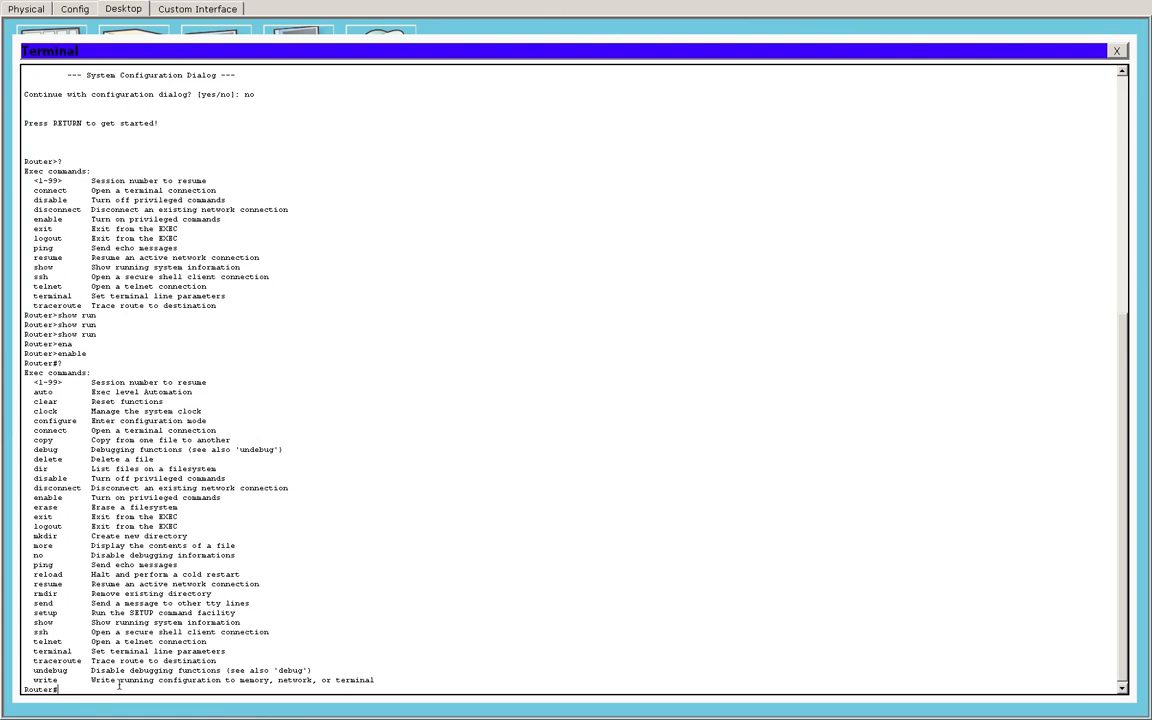
Step: Enter global configuration mode on the router with the command configure ter
{"action": "type", "text": "configte"}
{"action": "key", "text": "Tab"}
{"action": "key", "text": "BackSpace"}
{"action": "key", "text": "BackSpace"}
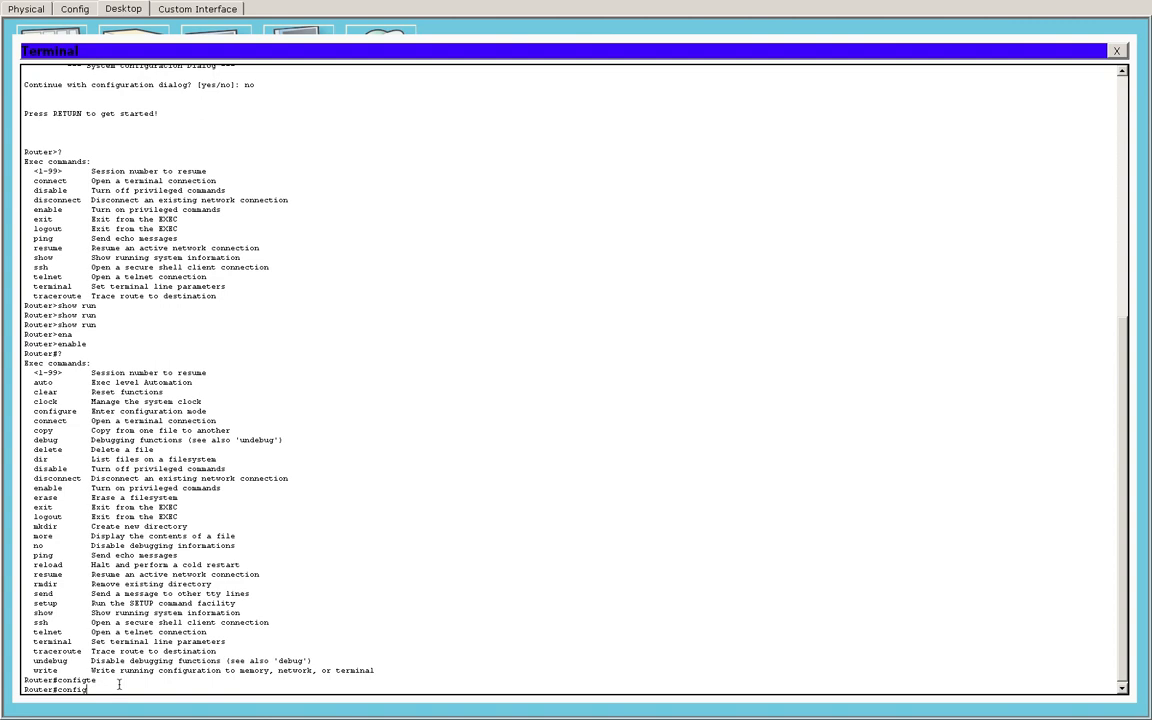
{"action": "type", "text": "ter"}
{"action": "key", "text": "Tab"}
{"action": "key", "text": "BackSpace"}
{"action": "key", "text": "BackSpace"}
{"action": "key", "text": "BackSpace"}
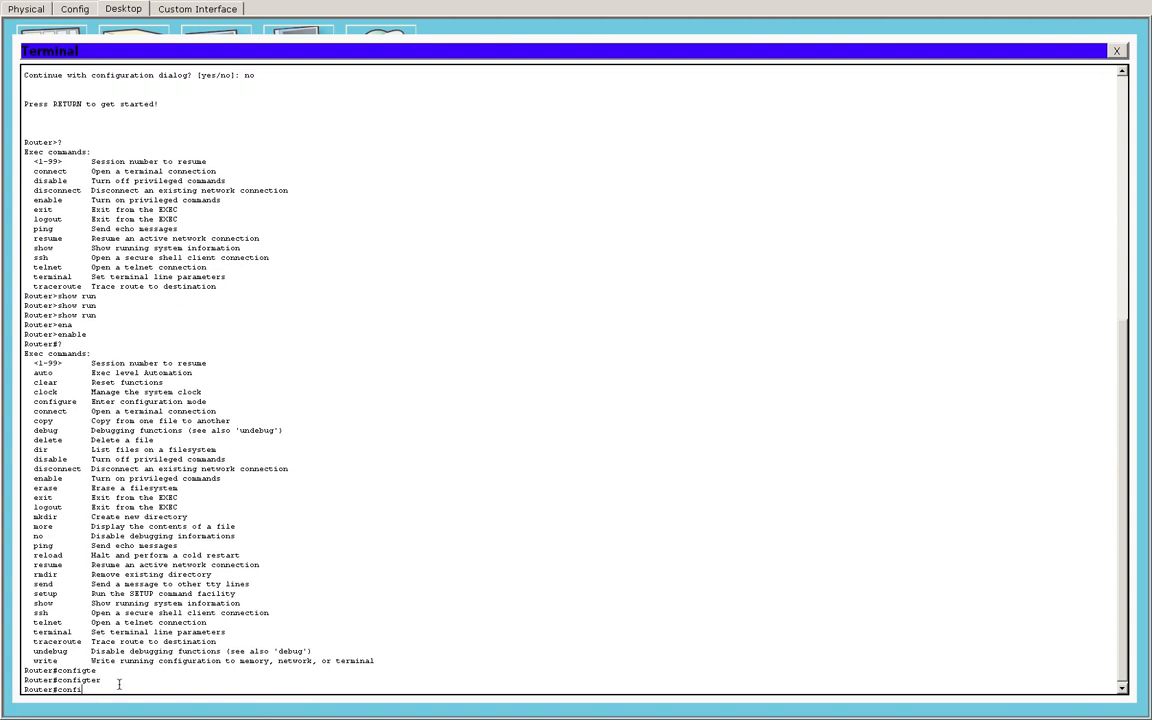
{"action": "key", "text": "Tab"}
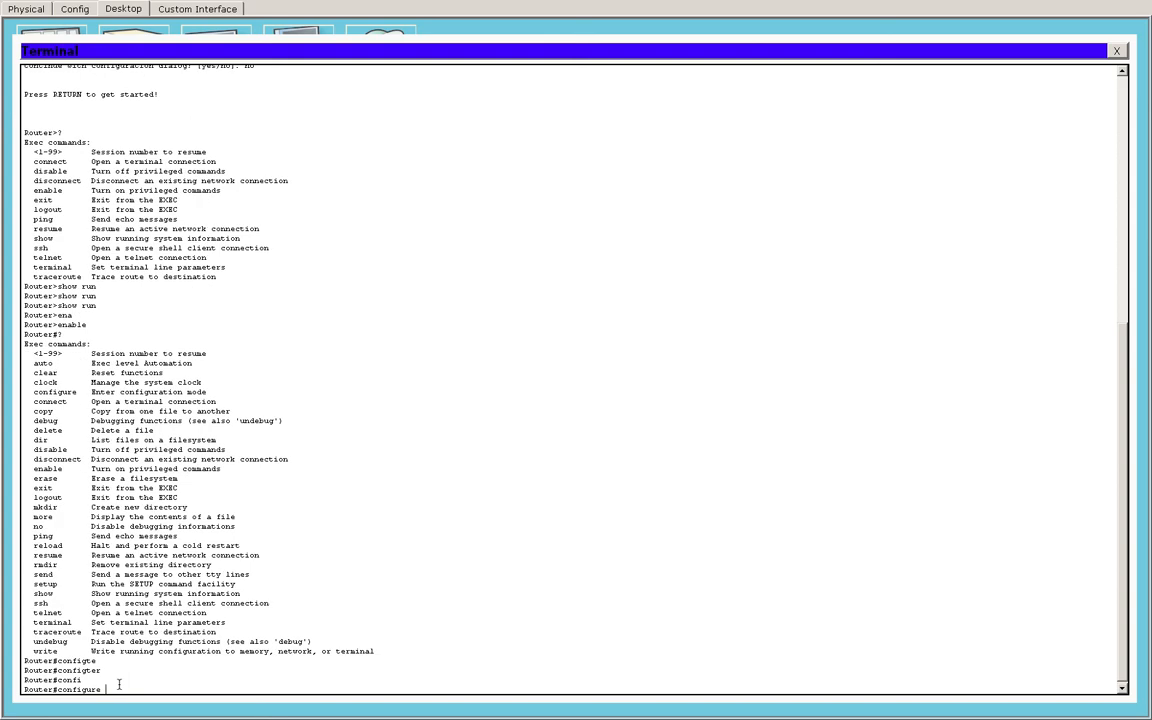
{"action": "type", "text": "ter"}
{"action": "key", "text": "Return"}
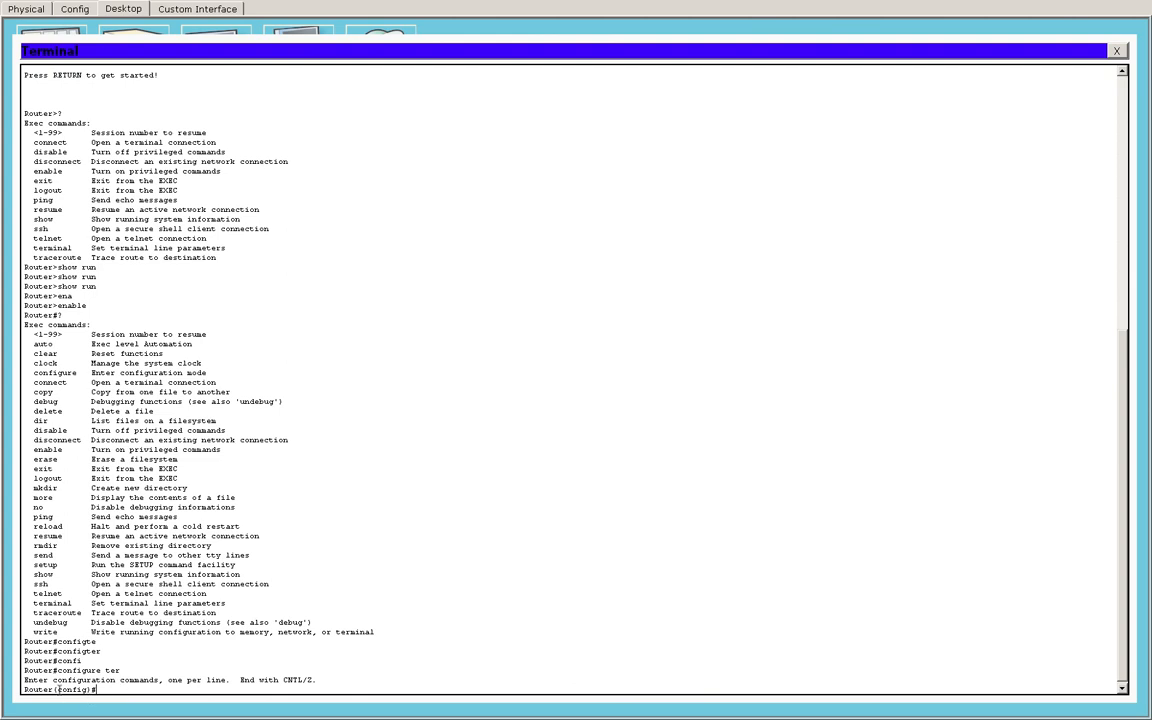
Step: Set the router's hostname to R1 with the hostname command
{"action": "left_click_drag", "start_coordinate": [54, 689], "coordinate": [82, 690]}
{"action": "type", "text": "hostname R1"}
{"action": "key", "text": "Return"}
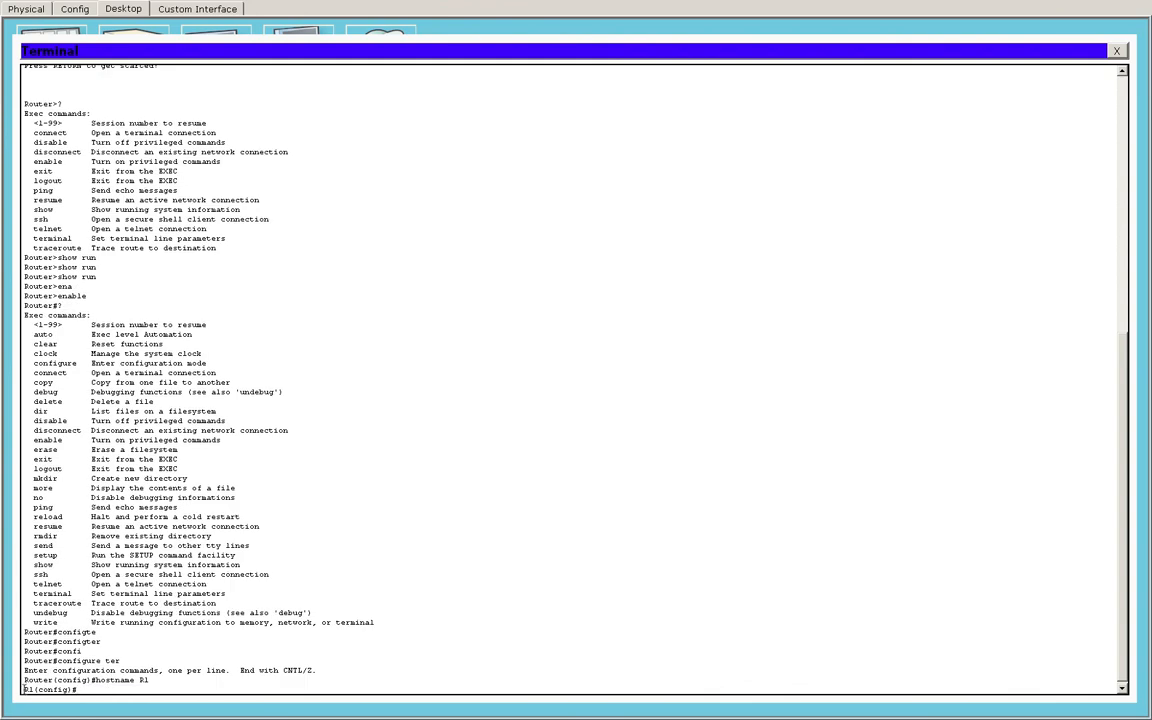
{"action": "double_click", "coordinate": [28, 689]}
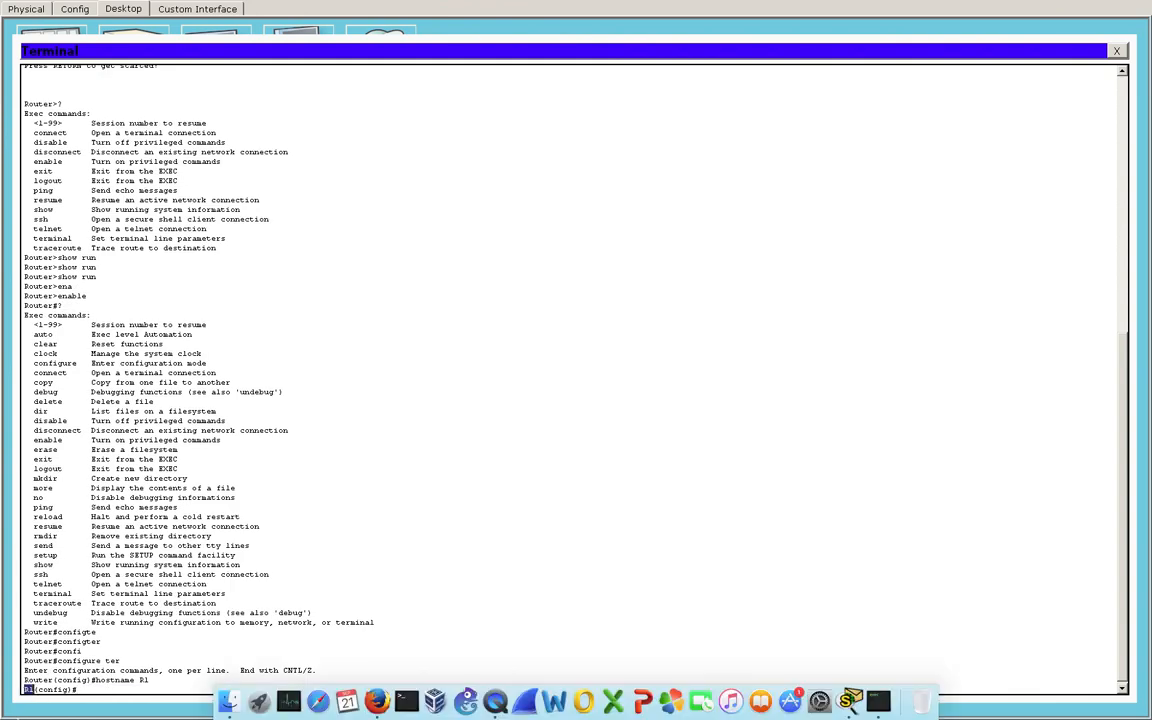
{"action": "left_click", "coordinate": [95, 690]}
Step: Leave global configuration mode and display the router's running configuration with the show running-config command
{"action": "key", "text": "ctrl+z"}
{"action": "key", "text": "Return"}
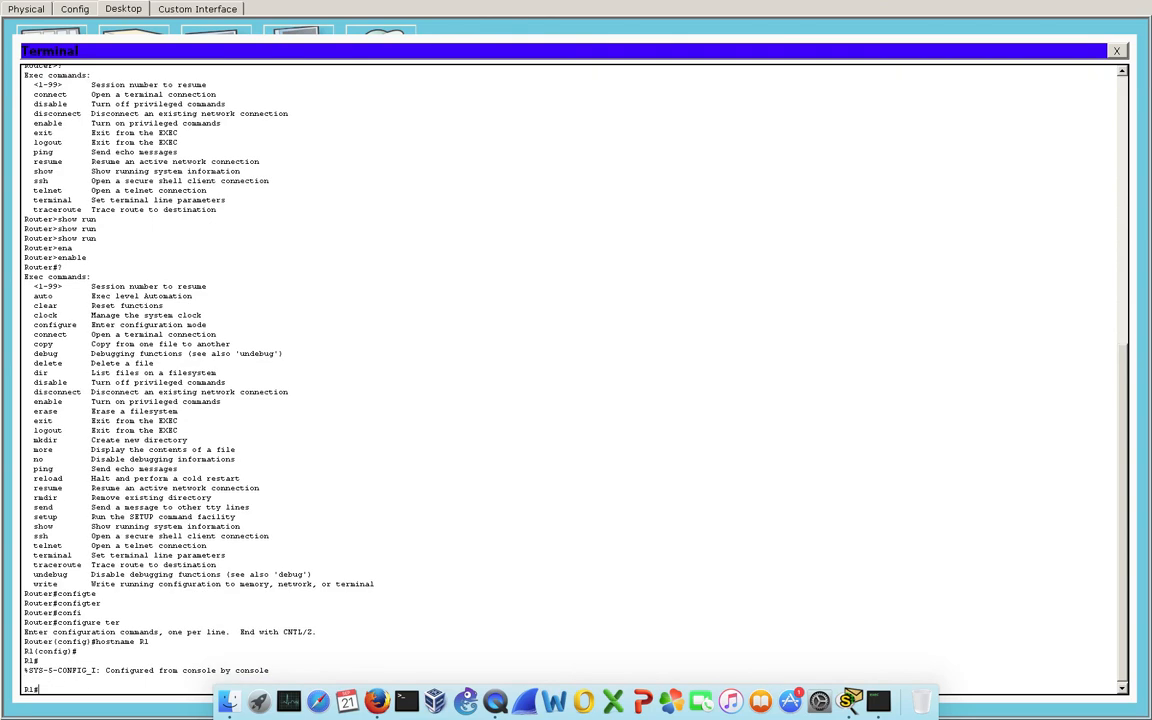
{"action": "type", "text": "show run"}
{"action": "key", "text": "Tab"}
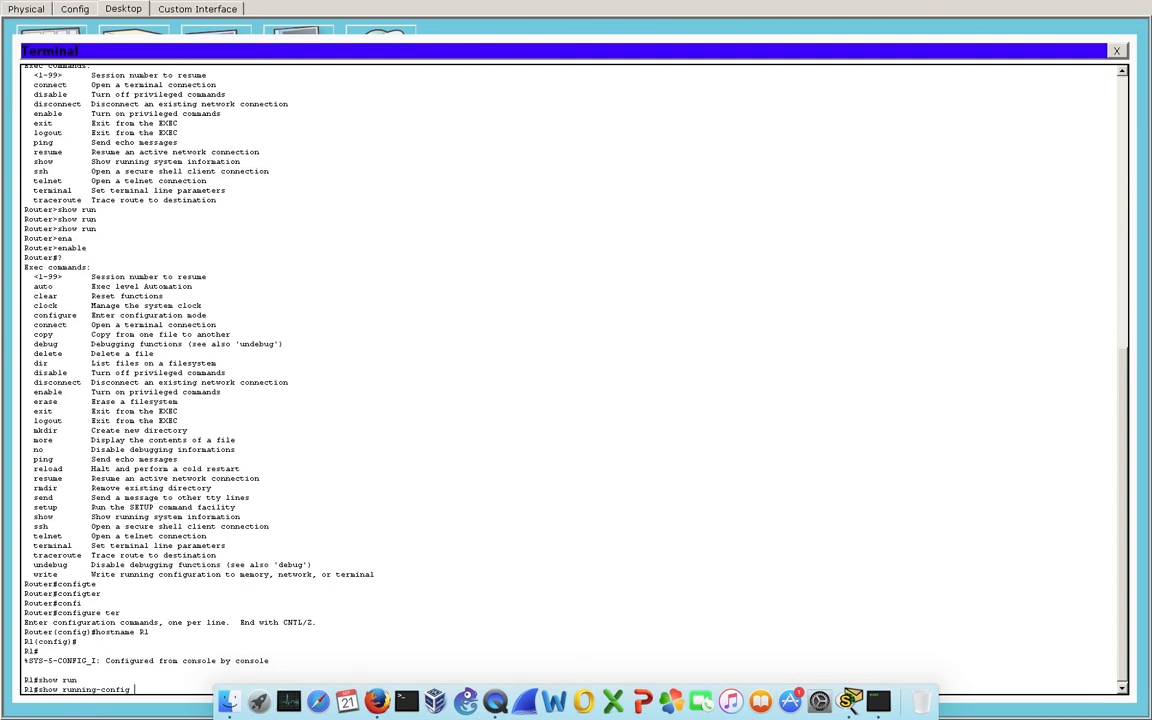
{"action": "key", "text": "Return"}
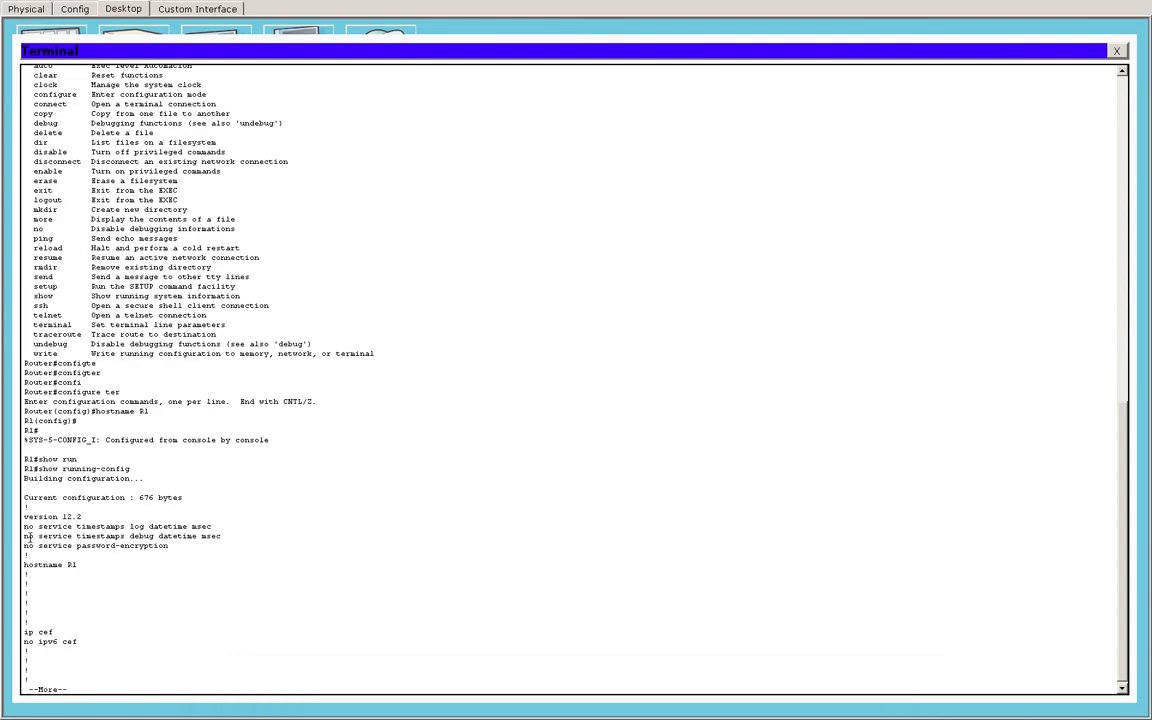
Step: Examine the service lines and the hostname entry at the start of the running configuration
{"action": "left_click_drag", "start_coordinate": [25, 517], "coordinate": [127, 557]}
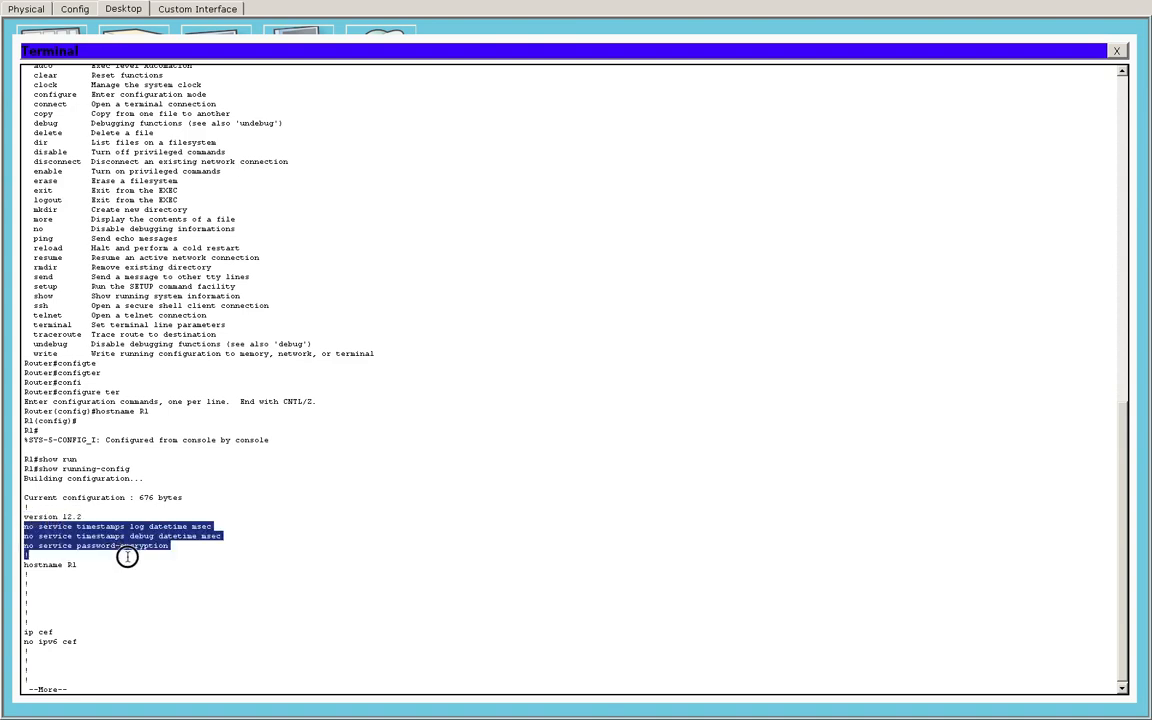
{"action": "left_click", "coordinate": [73, 563]}
{"action": "double_click", "coordinate": [73, 563]}
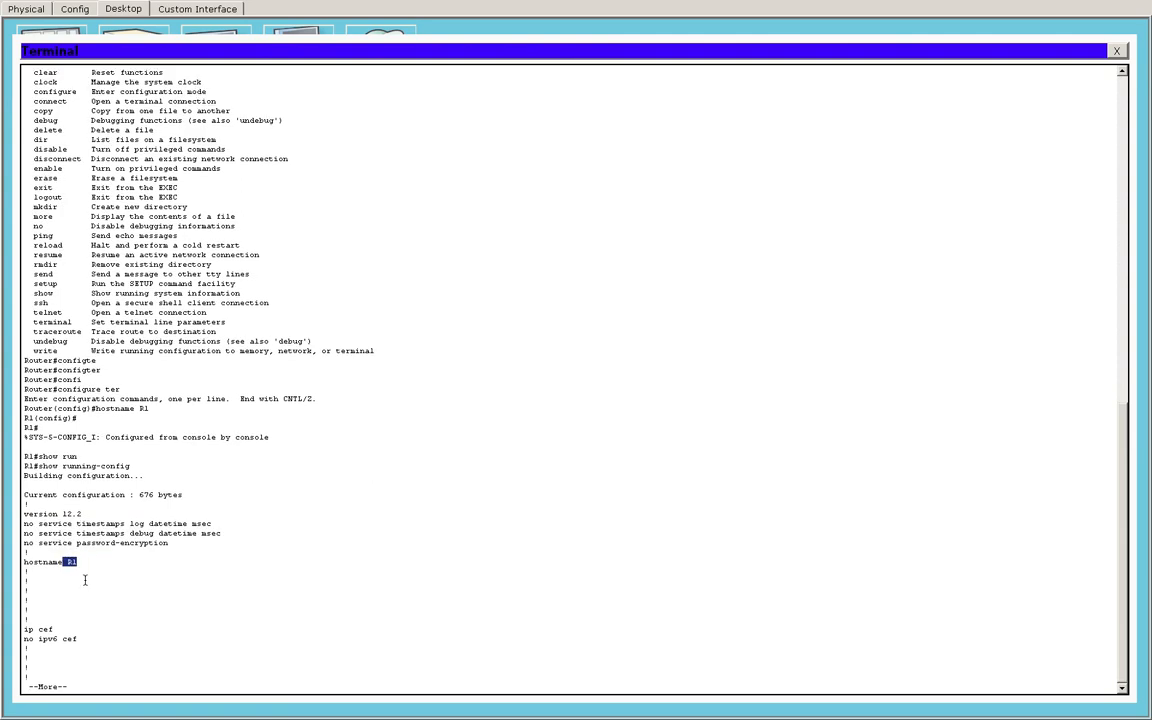
Step: Page through the running configuration as far as the FastEthernet interface sections
{"action": "key", "text": "space"}
{"action": "key", "text": "Return"}
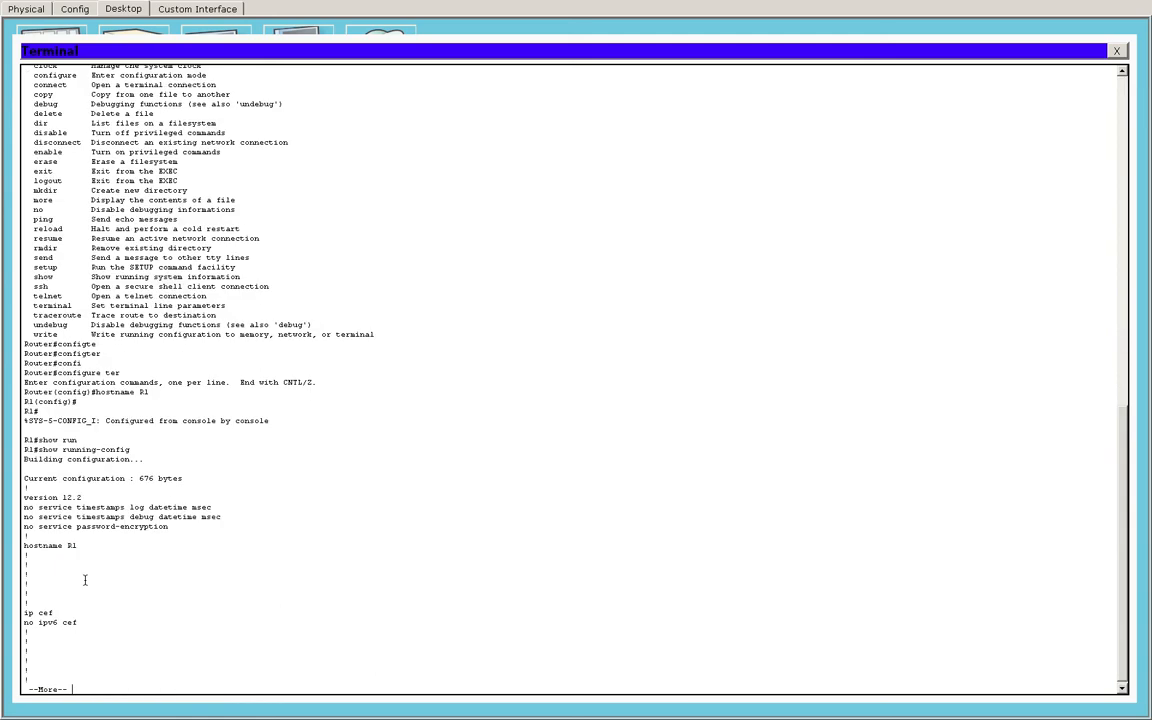
{"action": "key", "text": "Return"}
{"action": "key", "text": "Return"}
{"action": "key", "text": "Return"}
{"action": "key", "text": "Return"}
{"action": "key", "text": "Return"}
{"action": "key", "text": "Return"}
{"action": "key", "text": "Return"}
{"action": "key", "text": "Return"}
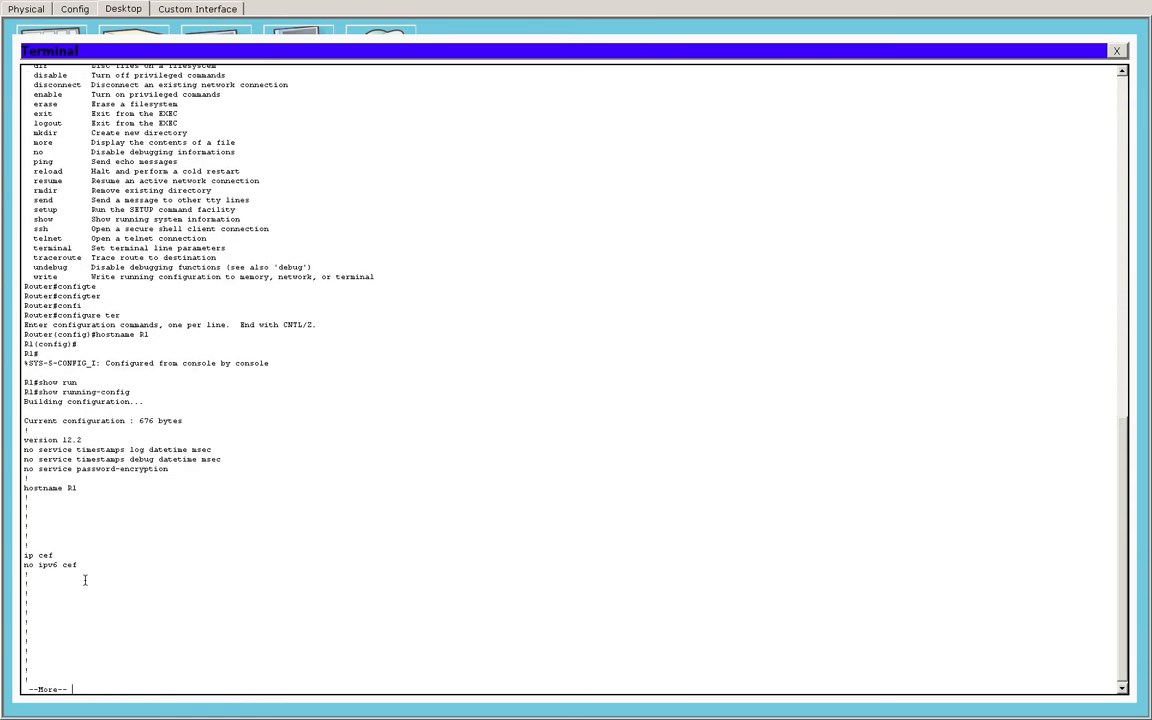
{"action": "key", "text": "Return"}
{"action": "key", "text": "Return"}
{"action": "key", "text": "Return"}
{"action": "key", "text": "Return"}
{"action": "key", "text": "Return"}
{"action": "key", "text": "Return"}
{"action": "key", "text": "Return"}
{"action": "key", "text": "Return"}
{"action": "key", "text": "Return"}
{"action": "key", "text": "Return"}
{"action": "key", "text": "Return"}
{"action": "key", "text": "Return"}
{"action": "key", "text": "Return"}
{"action": "key", "text": "Return"}
{"action": "key", "text": "Return"}
{"action": "key", "text": "Return"}
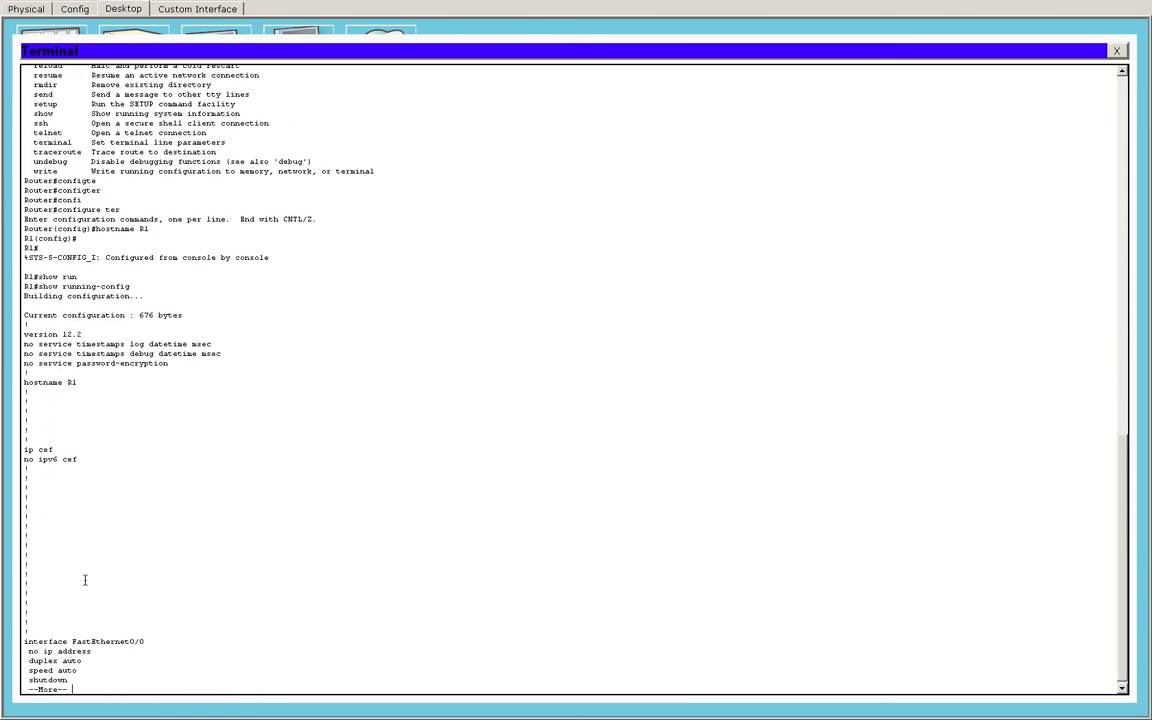
{"action": "key", "text": "Return"}
{"action": "key", "text": "Return"}
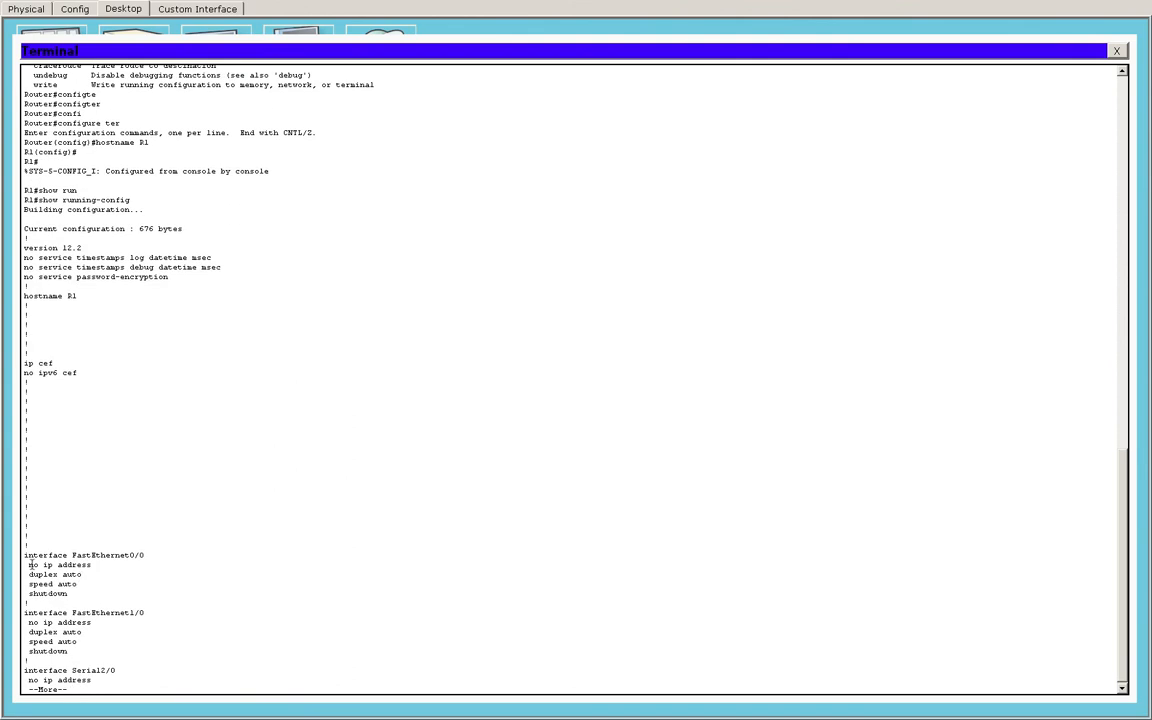
Step: Examine the IP address and shutdown lines of interface FastEthernet0/0 in the running configuration
{"action": "left_click_drag", "start_coordinate": [28, 565], "coordinate": [77, 566]}
{"action": "left_click", "coordinate": [38, 594]}
{"action": "left_click_drag", "start_coordinate": [68, 594], "coordinate": [69, 594]}
Step: Page through the remaining interface sections of the running configuration to the console, auxiliary and vty line entries
{"action": "key", "text": "Return"}
{"action": "key", "text": "Return"}
{"action": "key", "text": "Return"}
{"action": "key", "text": "Return"}
{"action": "key", "text": "Return"}
{"action": "key", "text": "Return"}
{"action": "key", "text": "Return"}
{"action": "key", "text": "Return"}
{"action": "key", "text": "Return"}
{"action": "key", "text": "Return"}
{"action": "key", "text": "Return"}
{"action": "key", "text": "Return"}
{"action": "key", "text": "Return"}
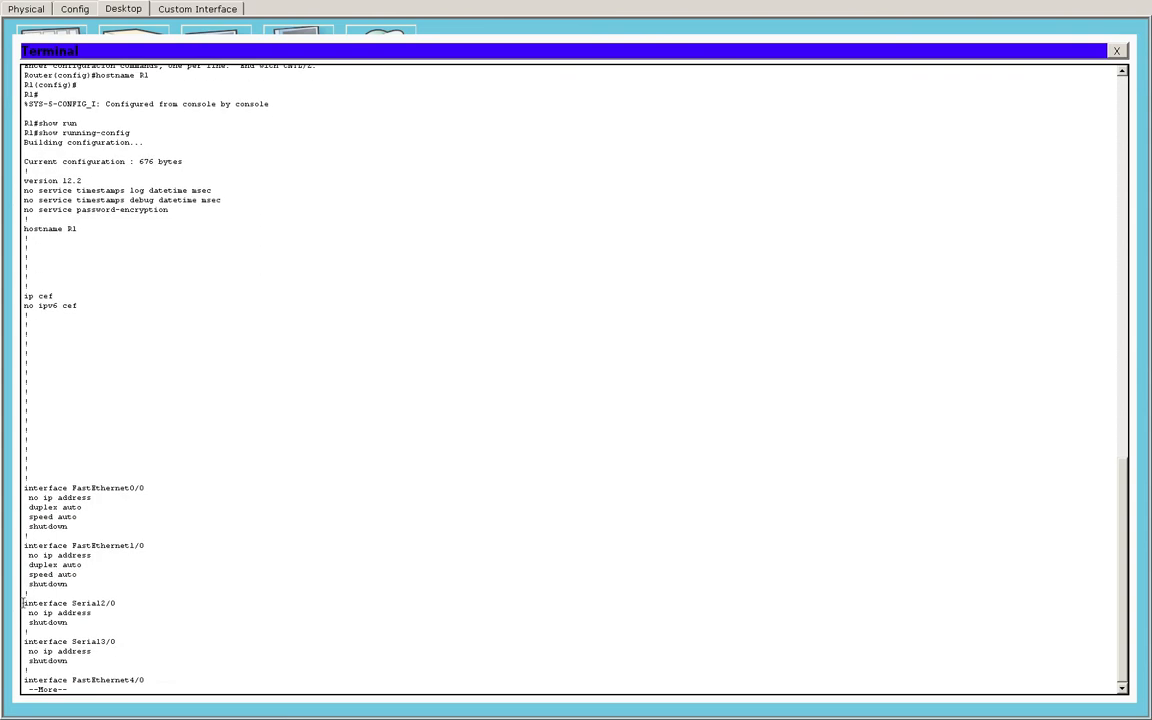
{"action": "key", "text": "Return"}
{"action": "key", "text": "Return"}
{"action": "key", "text": "Return"}
{"action": "key", "text": "Return"}
{"action": "key", "text": "Return"}
{"action": "key", "text": "Return"}
{"action": "key", "text": "Return"}
{"action": "key", "text": "Return"}
{"action": "key", "text": "Return"}
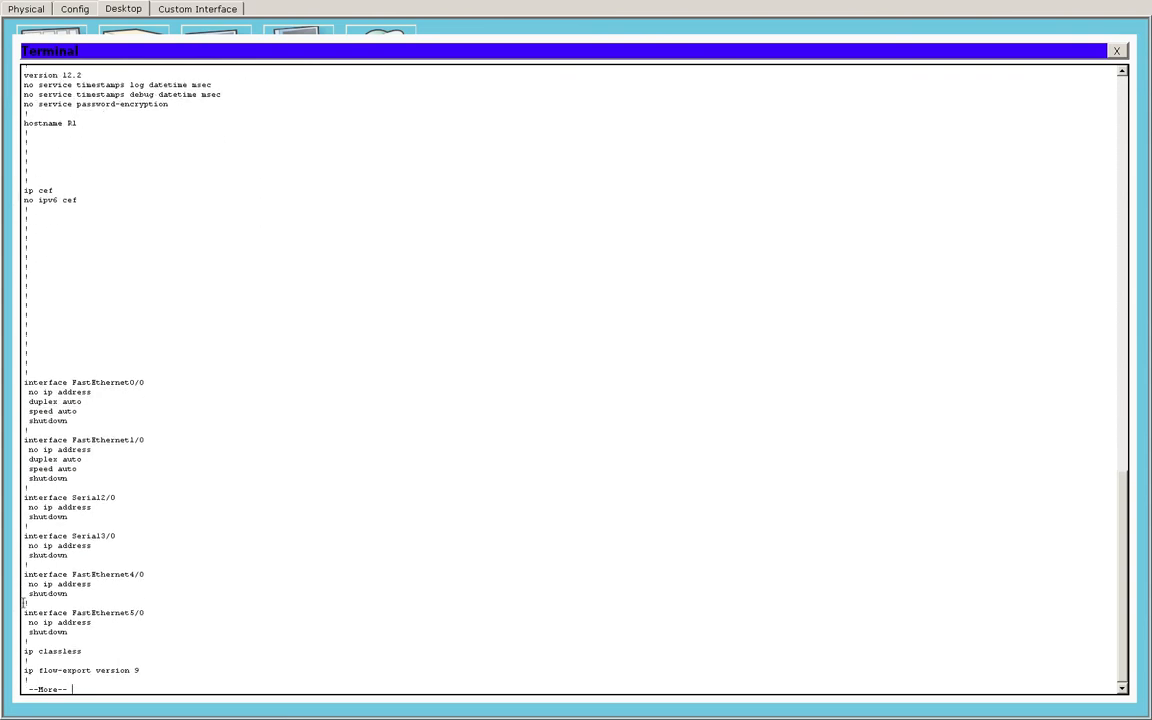
{"action": "key", "text": "Return"}
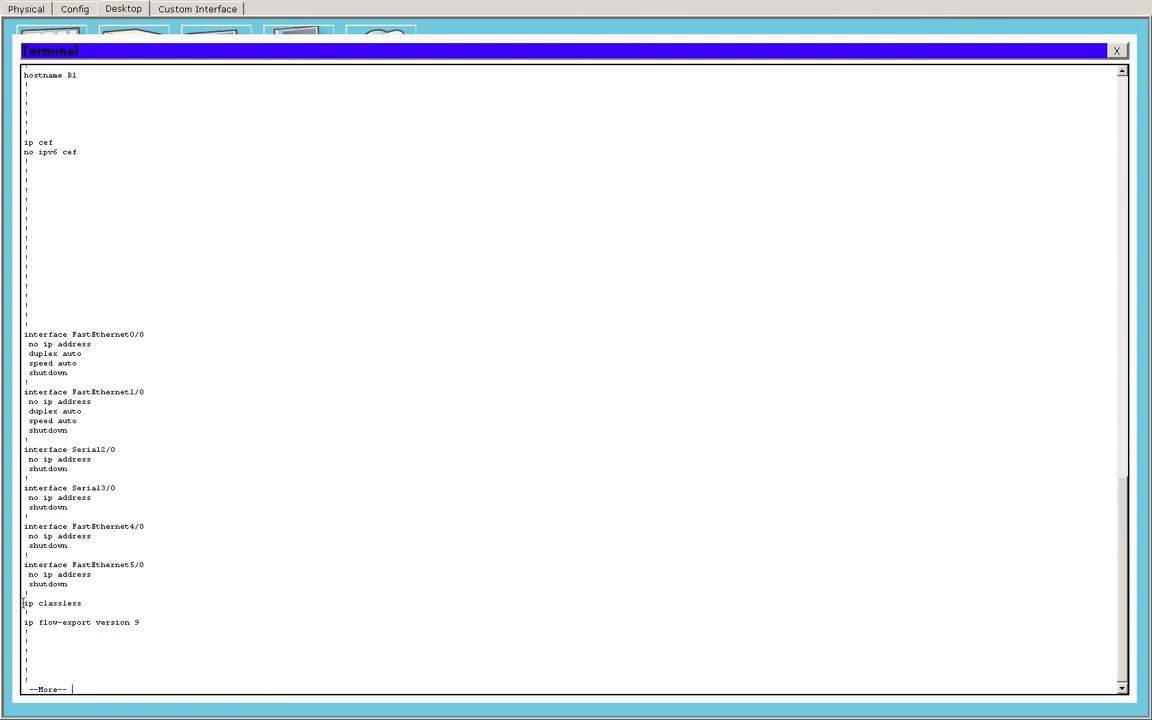
{"action": "key", "text": "Return"}
{"action": "key", "text": "Return"}
{"action": "key", "text": "Return"}
{"action": "key", "text": "Return"}
{"action": "key", "text": "Return"}
{"action": "key", "text": "Return"}
{"action": "key", "text": "Return"}
{"action": "key", "text": "Return"}
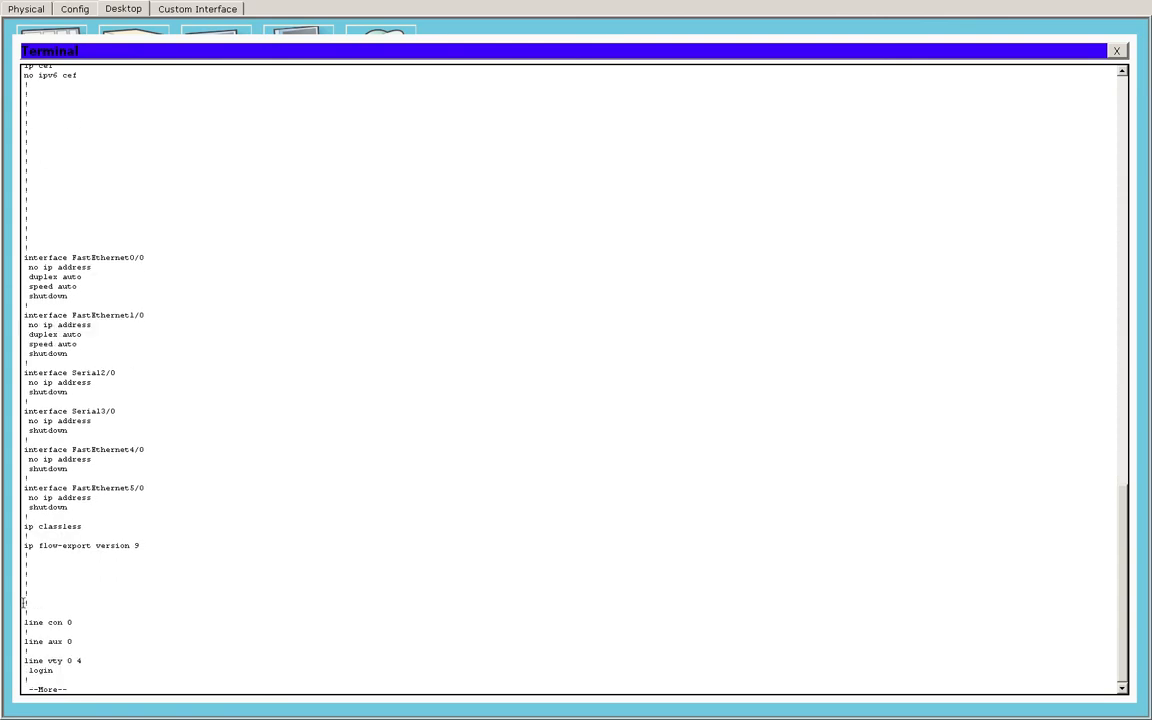
Step: Examine the line con 0 and line vty 0 4 entries in the running configuration
{"action": "left_click", "coordinate": [24, 623]}
{"action": "left_click_drag", "start_coordinate": [35, 624], "coordinate": [79, 614]}
{"action": "left_click_drag", "start_coordinate": [47, 661], "coordinate": [62, 661]}
{"action": "mouse_move", "coordinate": [64, 662]}
{"action": "left_mouse_down"}
{"action": "mouse_move", "coordinate": [80, 663]}
{"action": "mouse_move", "coordinate": [69, 663]}
{"action": "left_mouse_up"}
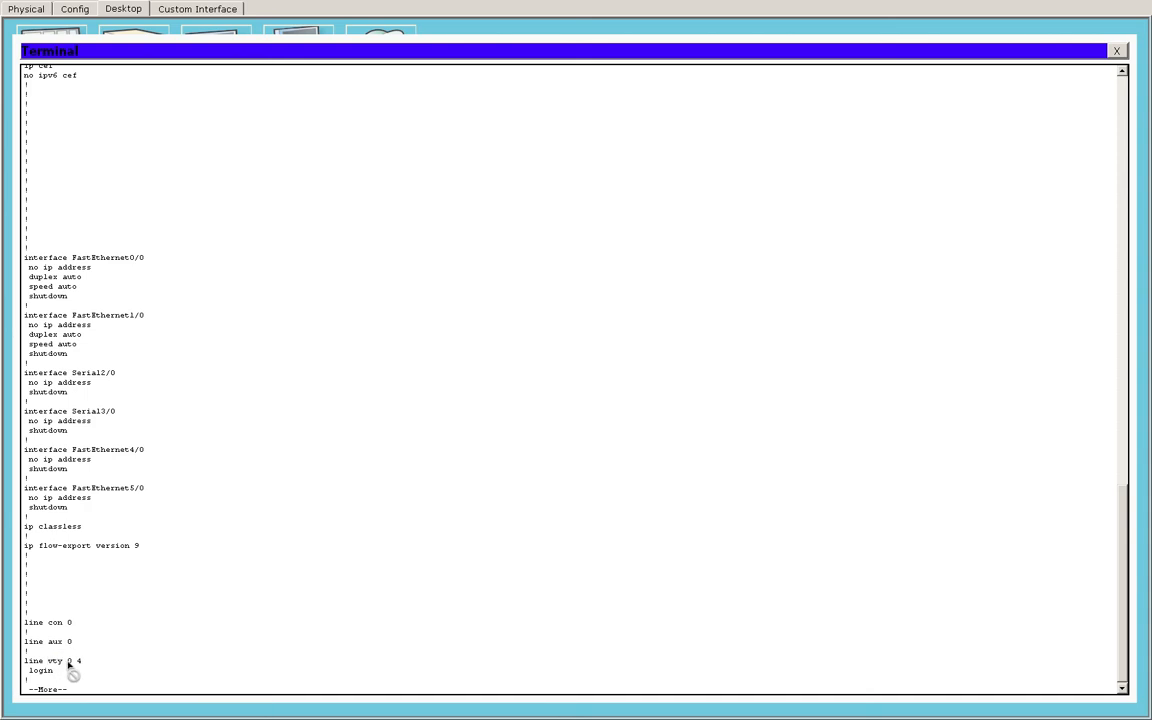